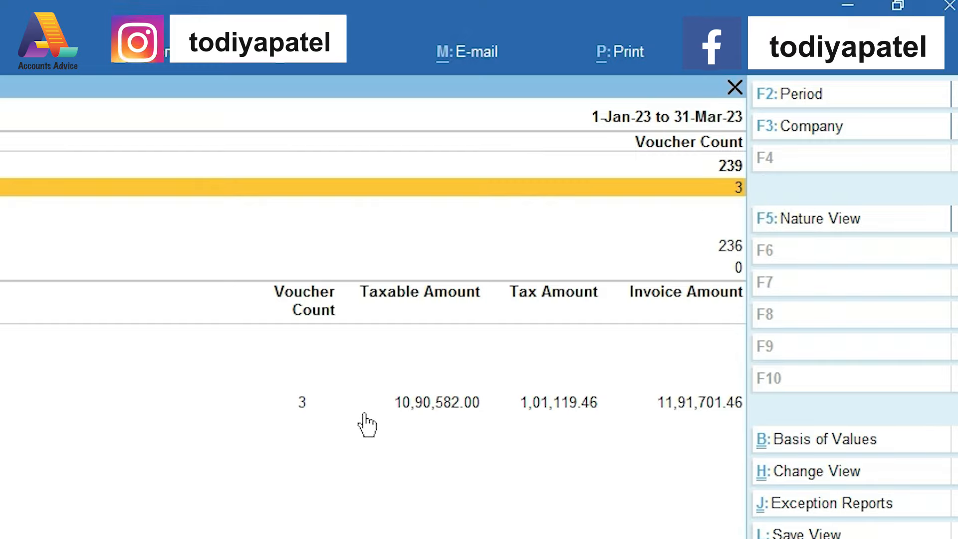
- Review the exceptions behind Incomplete Information in HSN/SAC Summary (Corrections needed) in the GSTR-1 report, and return to the report
key("Escape")
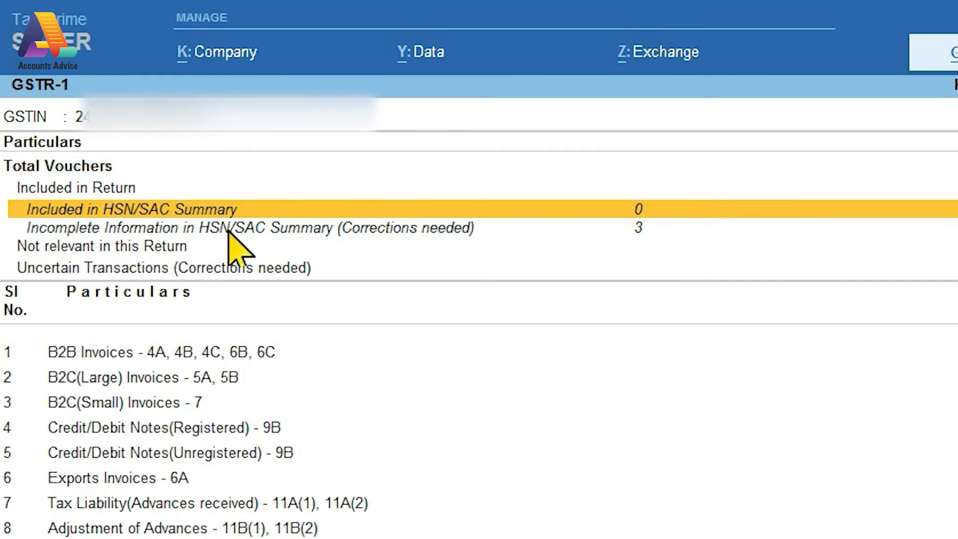
key("Down")
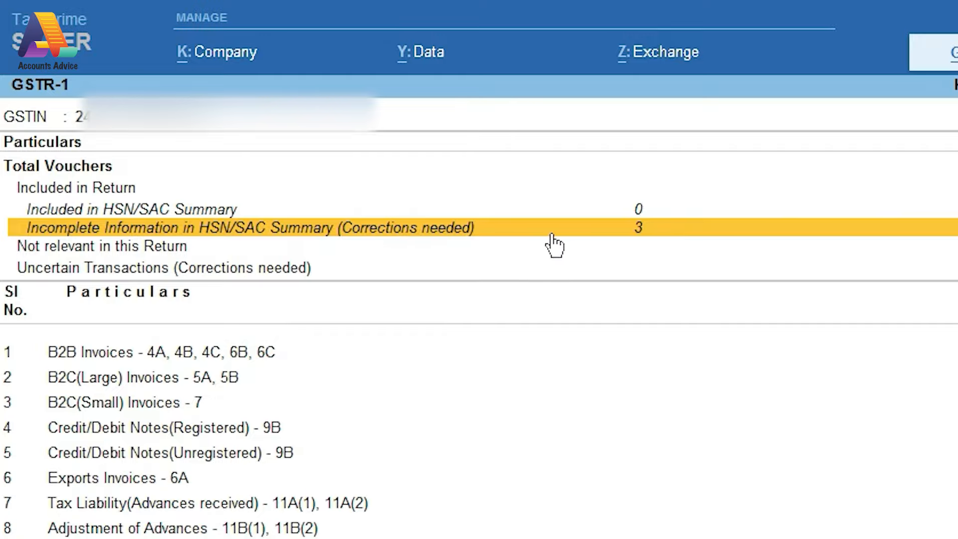
left_click(637, 230)
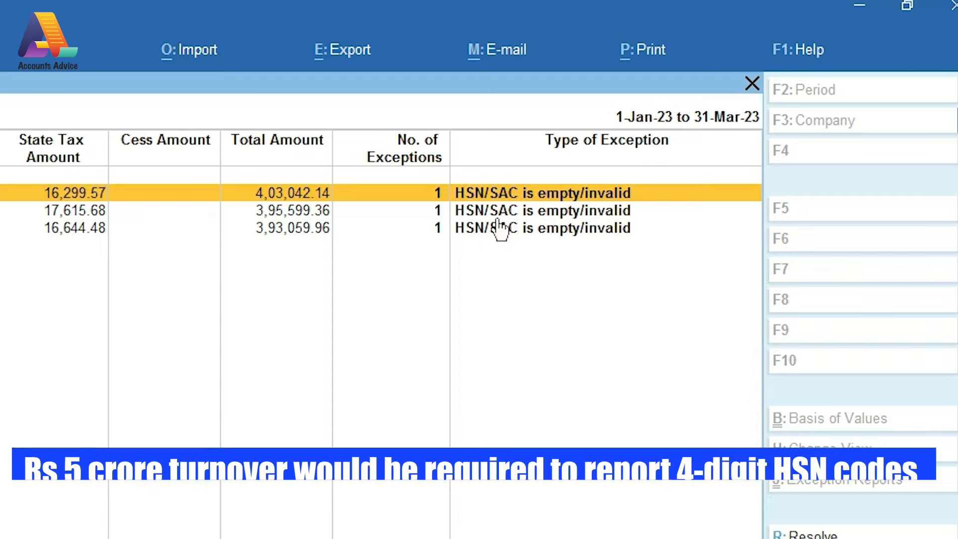
key("Escape")
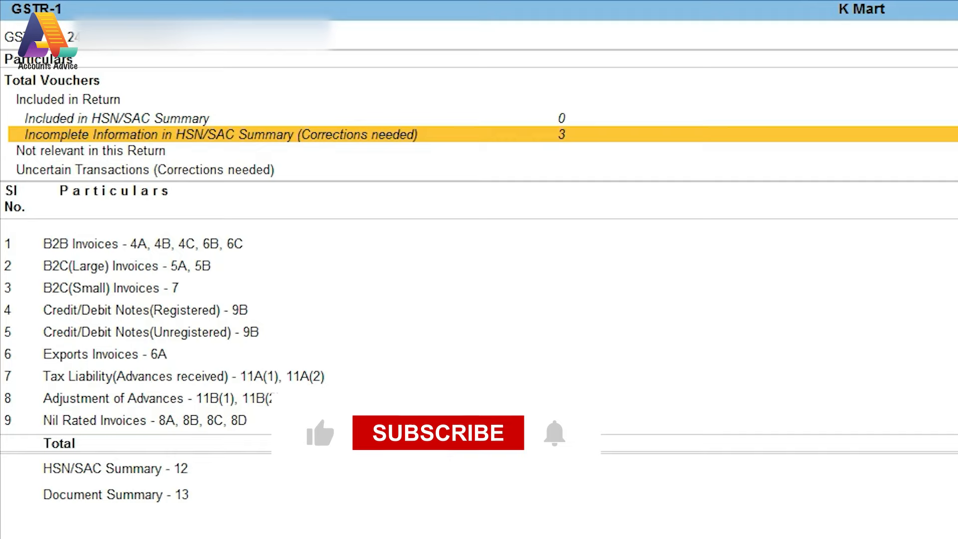
- Go through the GSTR-1 report lines from Not relevant in this Return to B2C(Large) Invoices - 5A, 5B
key("Down")
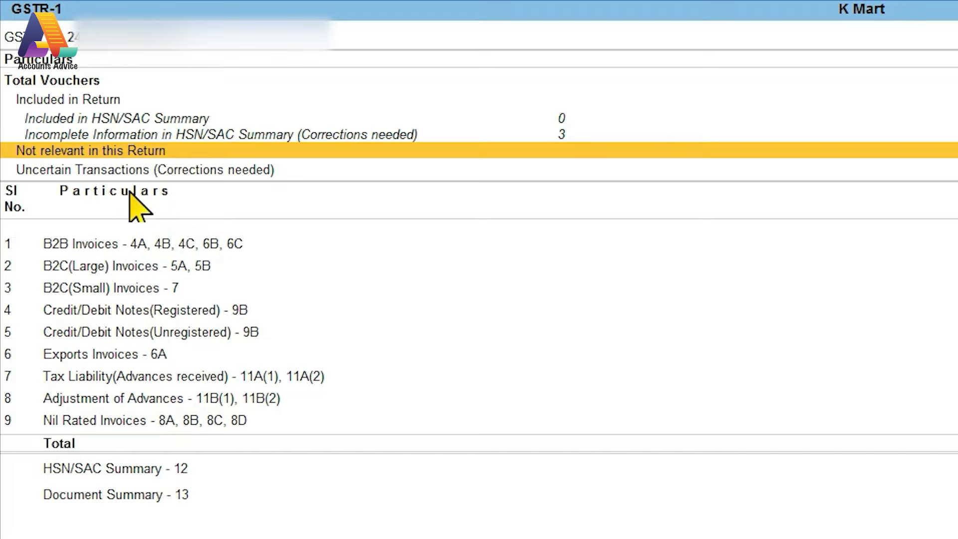
key("Down")
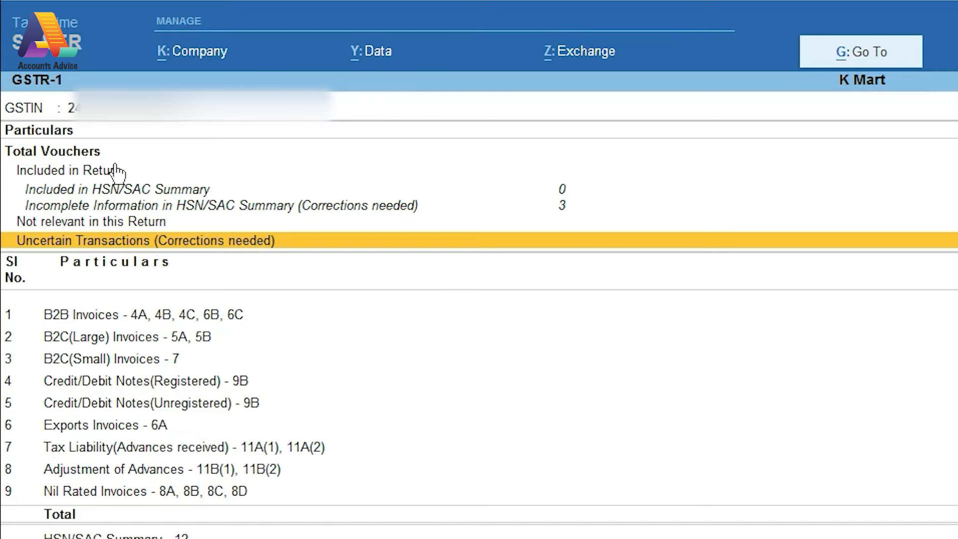
key("Down")
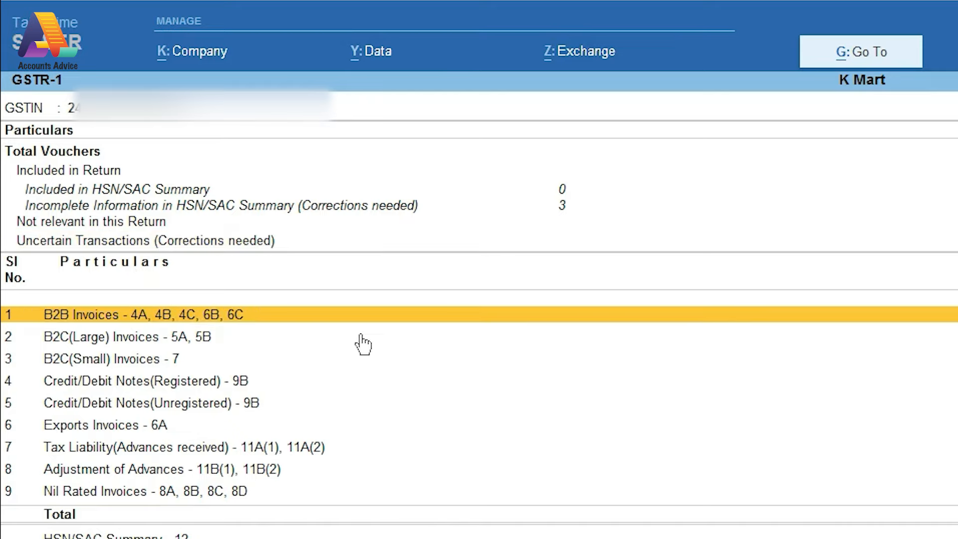
key("Down")
key("Up")
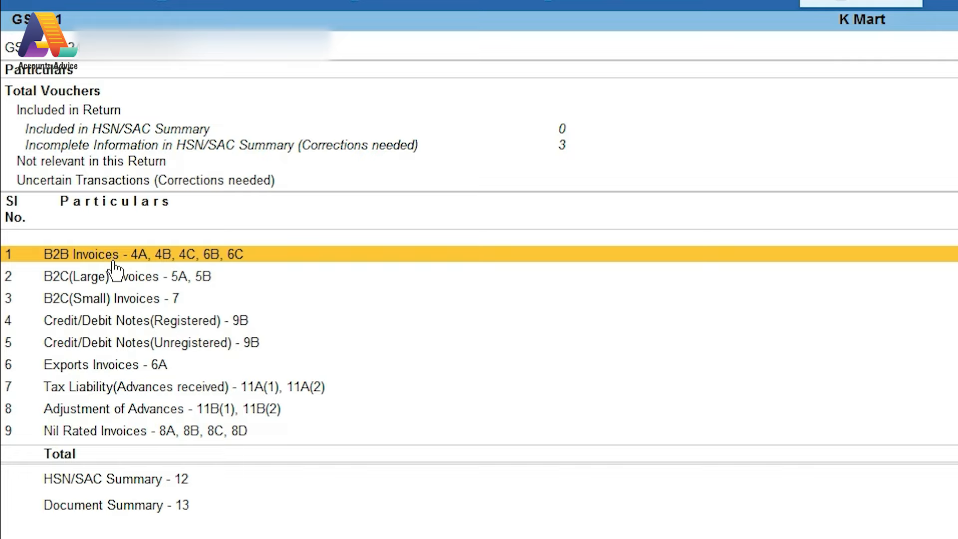
key("Down")
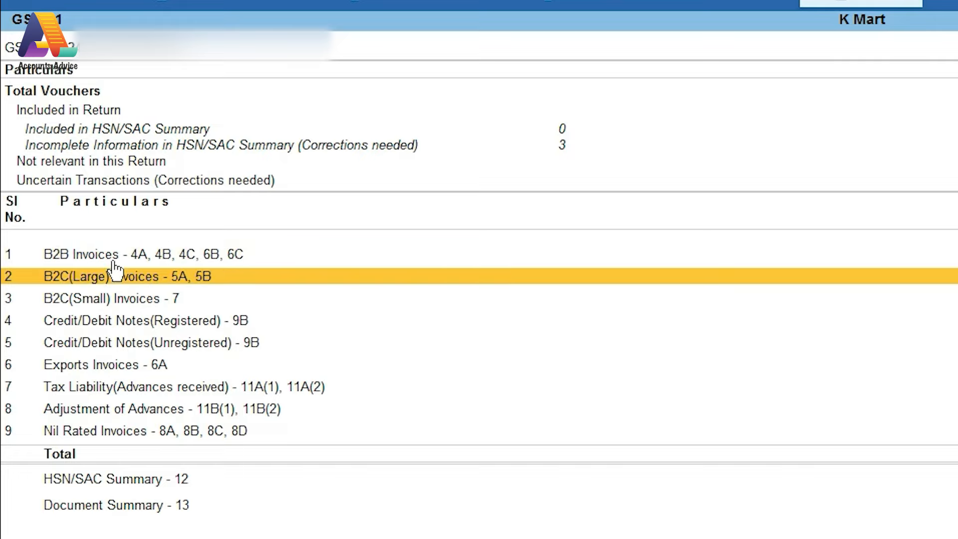
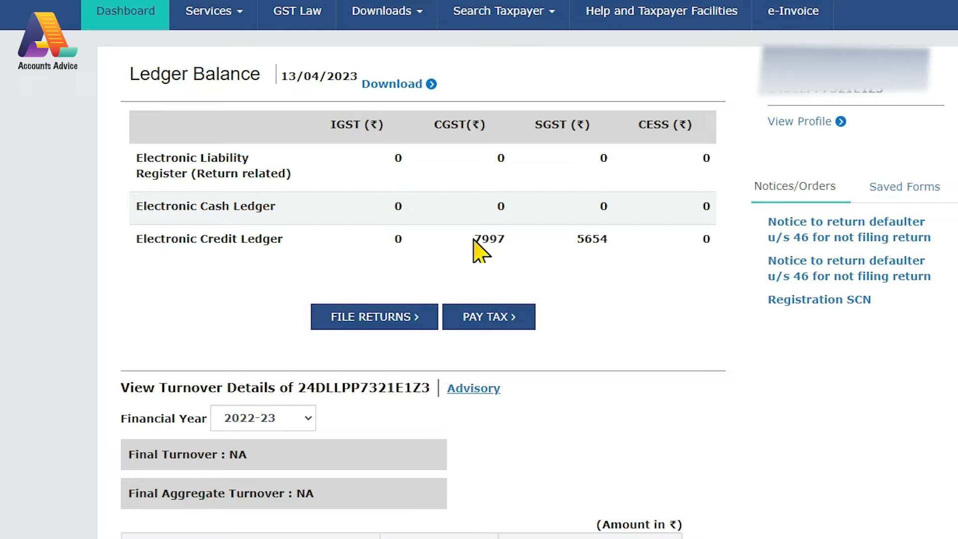
- On the GST portal, check the credit ledger balances and search the returns to file for 2022-23, Quarter 4 (Jan - Mar), March
left_click_drag(474, 238, 519, 240)
left_click_drag(615, 237, 627, 248)
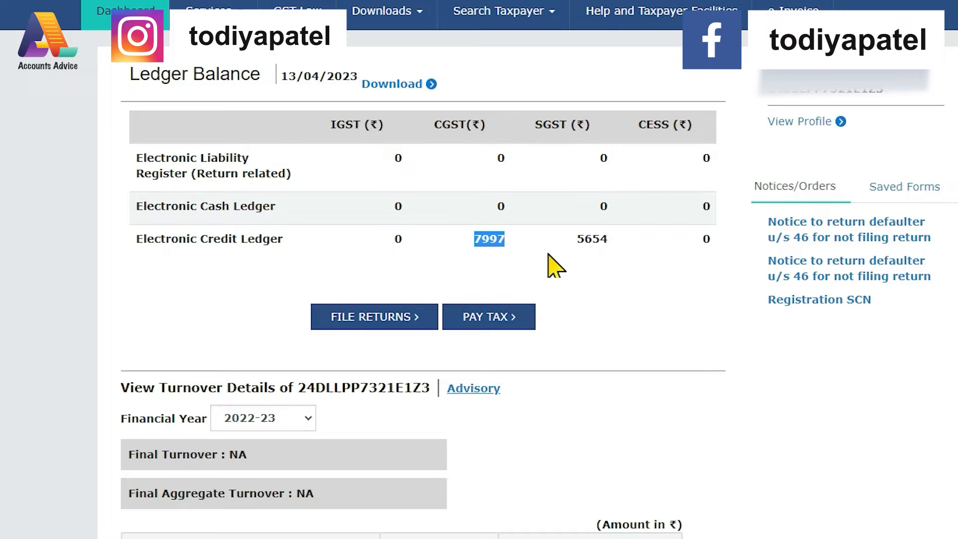
left_click(379, 321)
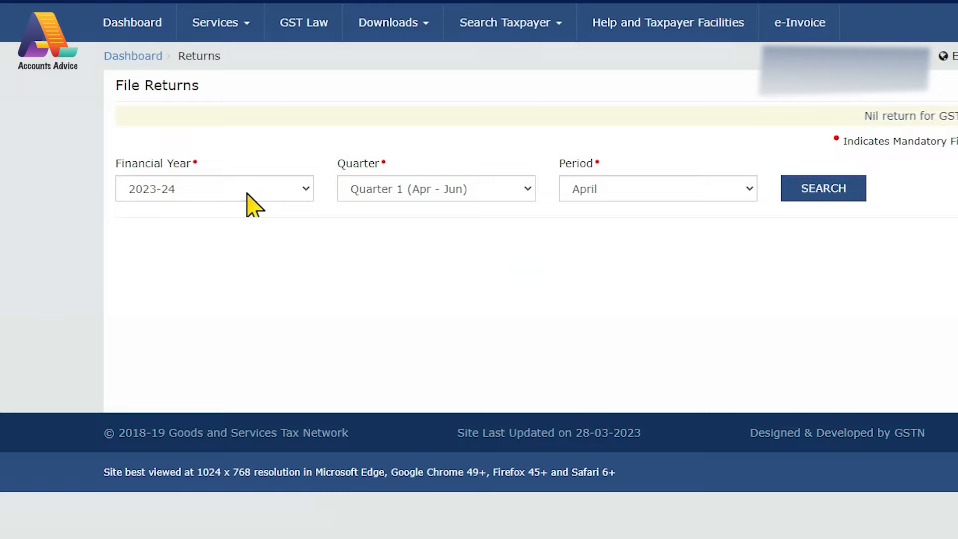
left_click(247, 192)
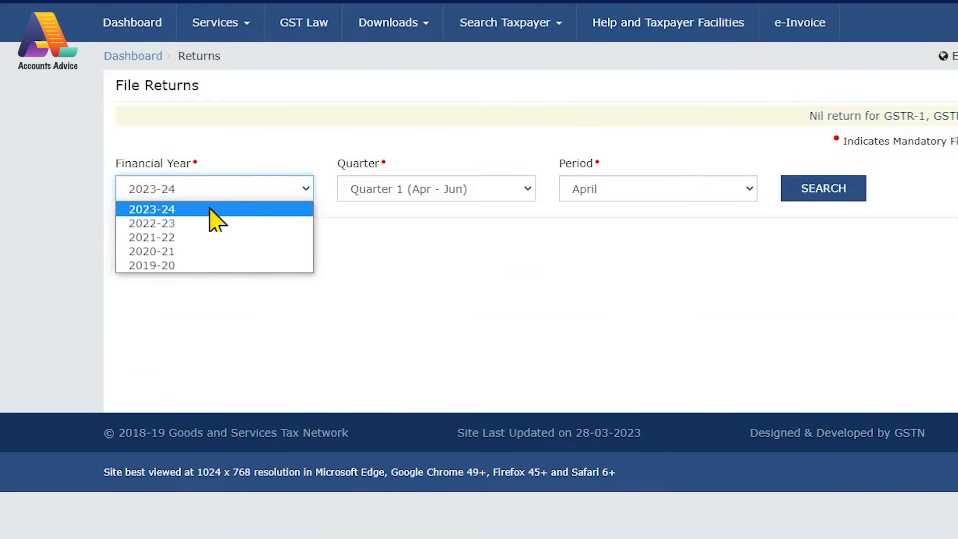
left_click(194, 224)
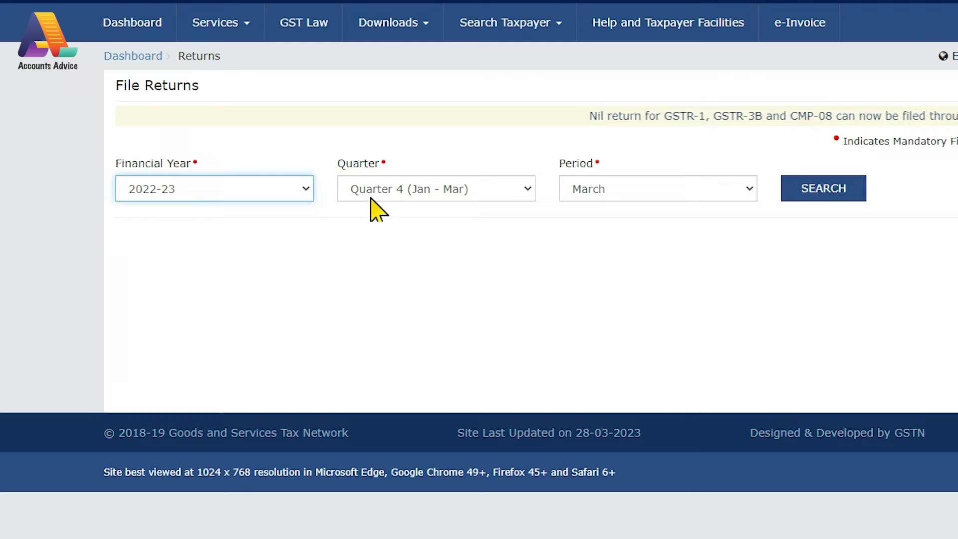
left_click(592, 195)
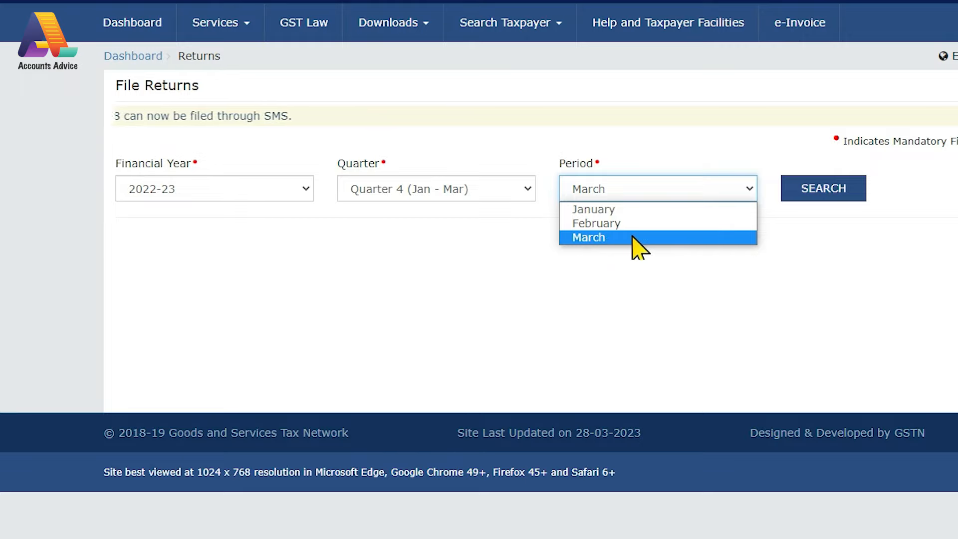
left_click(594, 239)
left_click(834, 195)
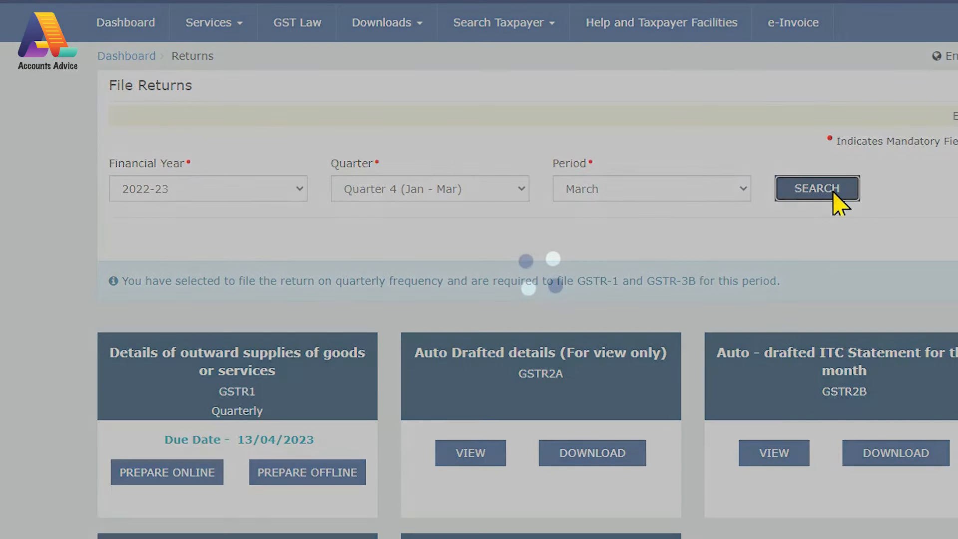
- Open offline preparation for the quarterly GSTR-1 and check the processing status of the uploaded JSON file
scroll(113, 293, "down", 2)
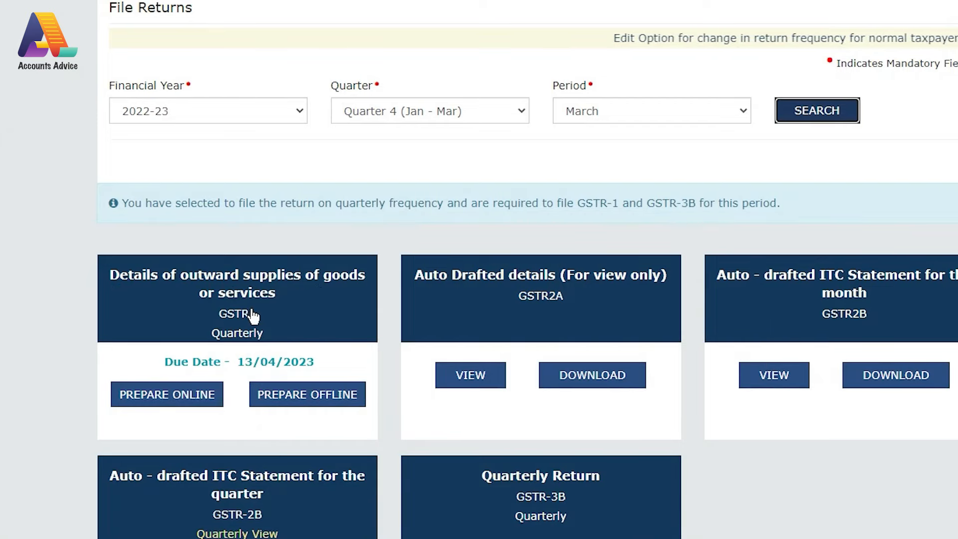
scroll(145, 253, "down", 2)
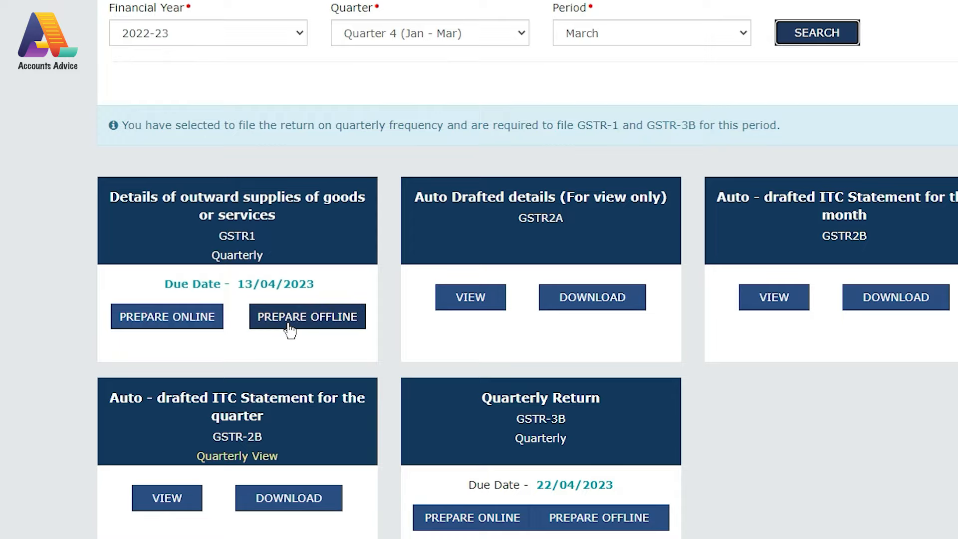
left_click(305, 330)
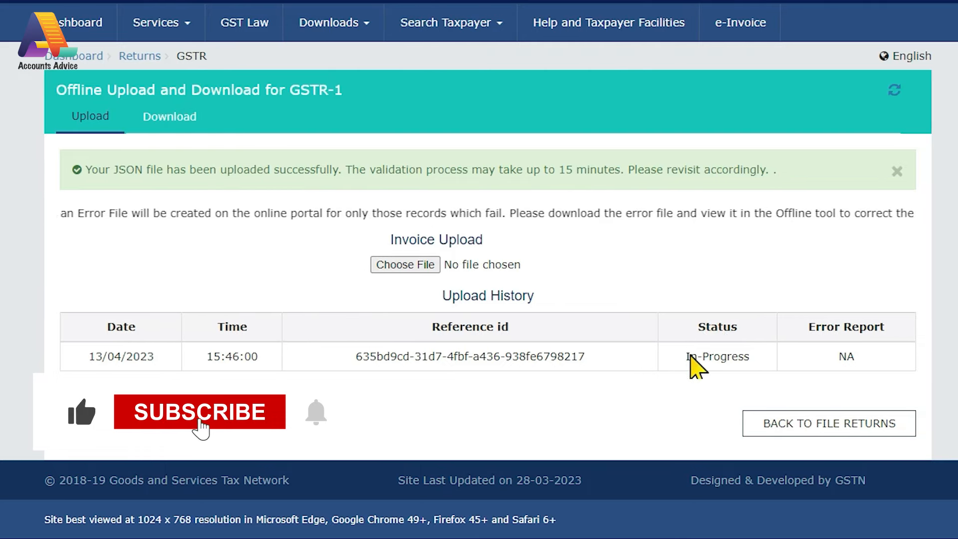
left_click_drag(718, 356, 751, 356)
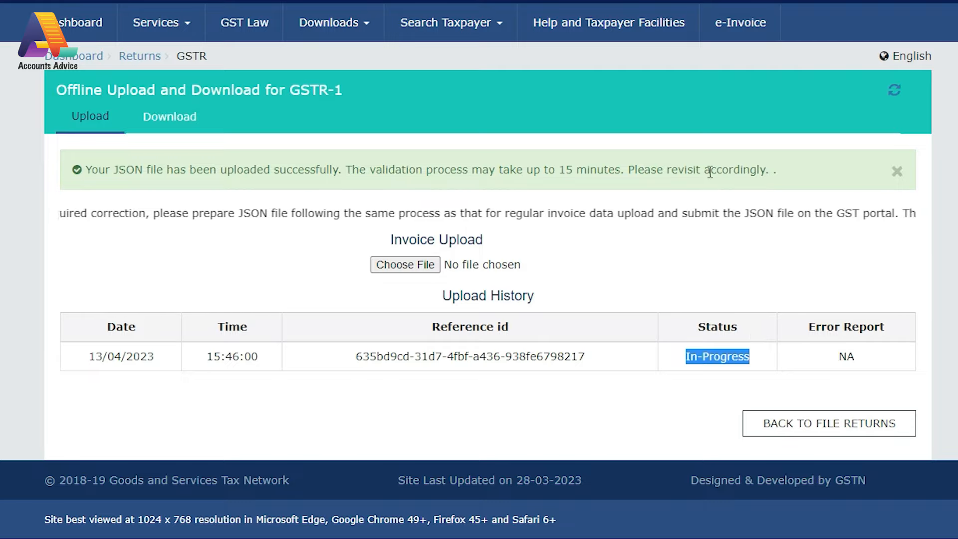
- Return to File Returns, search 2022-23, Quarter 4 (Jan - Mar), March again, and open the GSTR-1 online record details
left_click(782, 429)
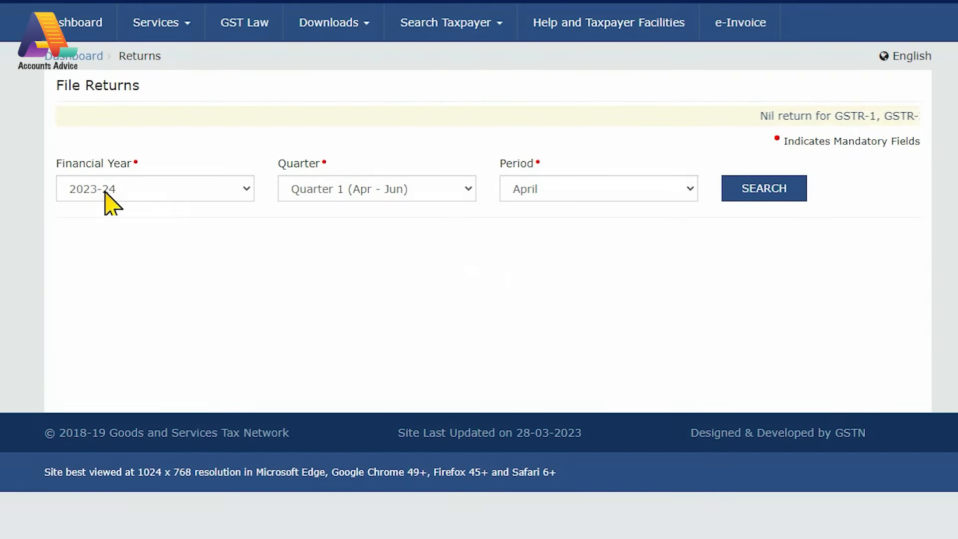
left_click(105, 199)
left_click(106, 223)
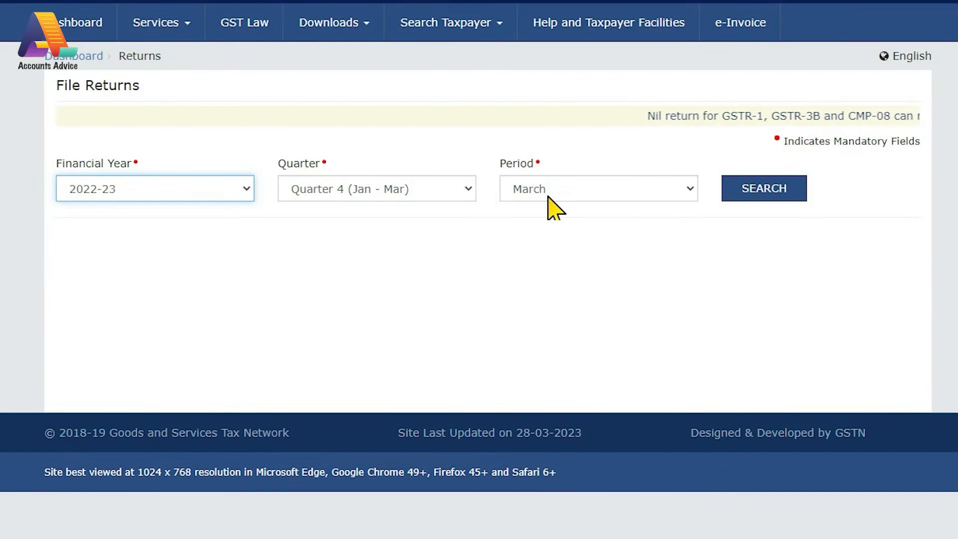
left_click(764, 189)
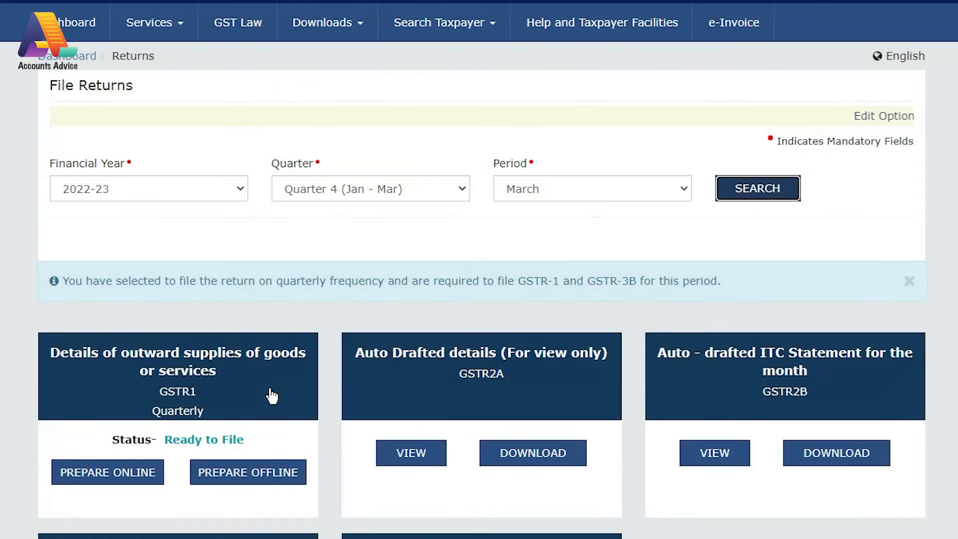
left_click(225, 400)
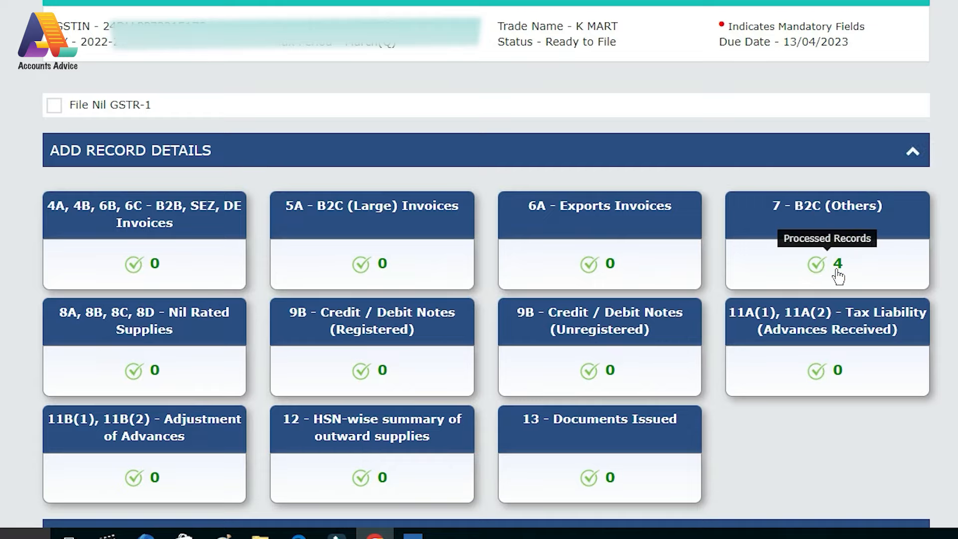
- Compare the B2C(Small) line of the TallyPrime GSTR-1 report with the portal's processed 7 - B2C (Others) records
scroll(868, 355, "down", 2)
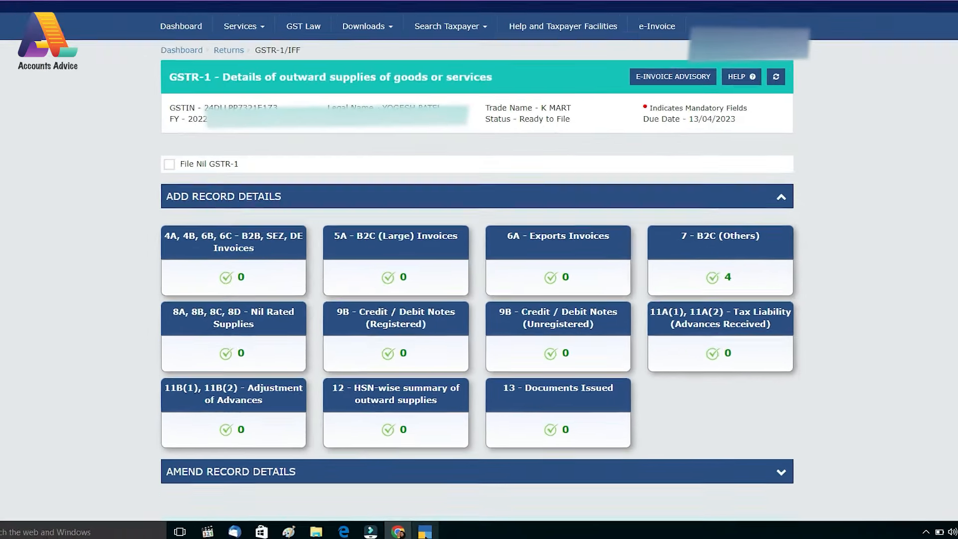
left_click(413, 534)
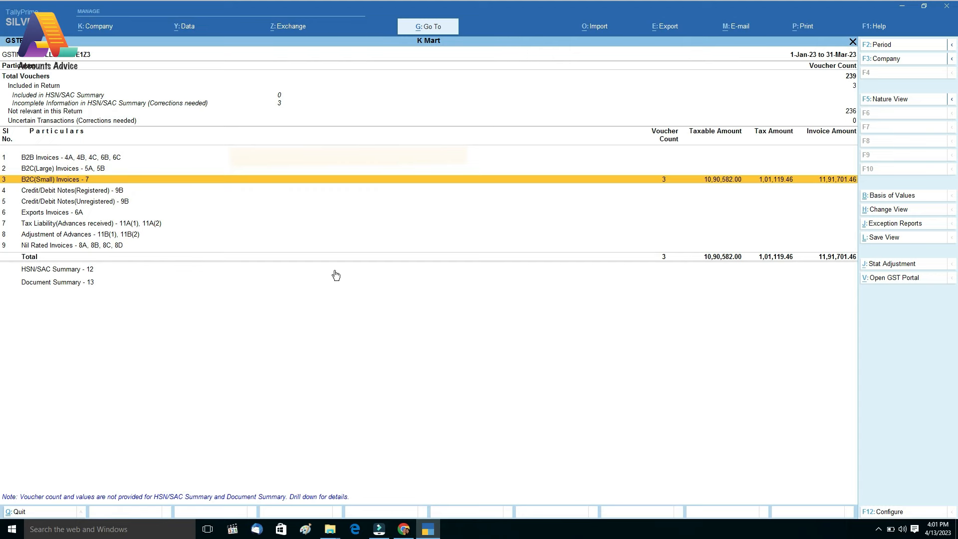
left_click(405, 530)
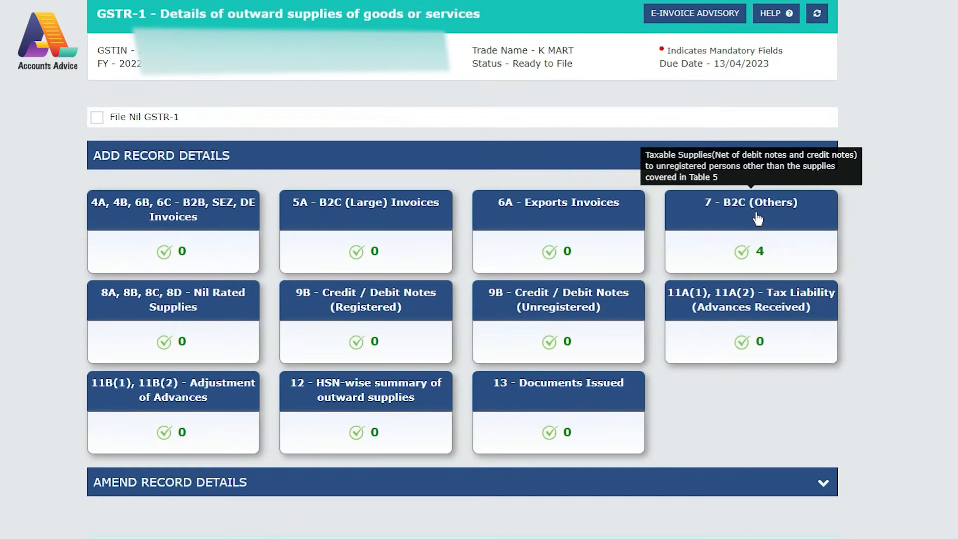
left_click(698, 271)
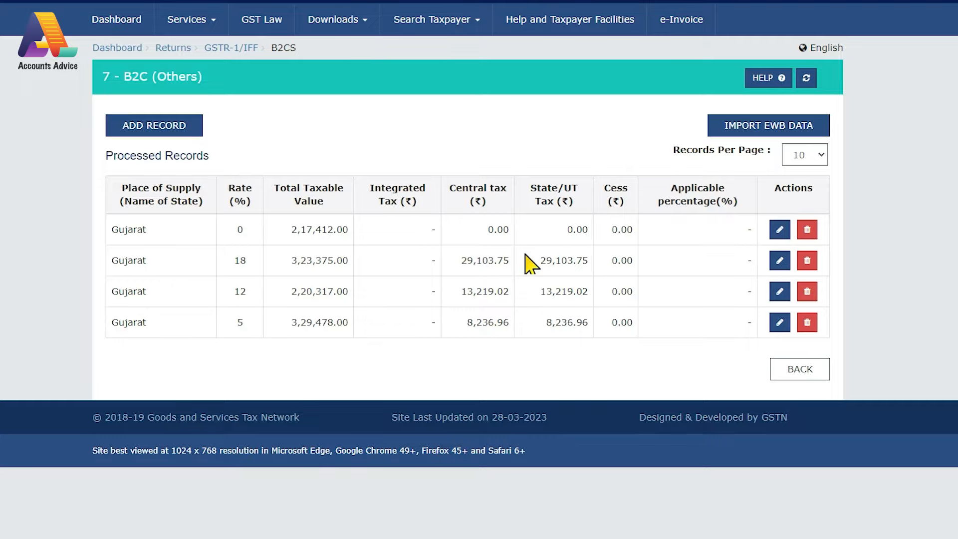
left_click(778, 372)
- Expand the Amend Record Details section of the GSTR-1 and look over its amendment tables
scroll(369, 323, "down", 1)
scroll(369, 322, "down", 4)
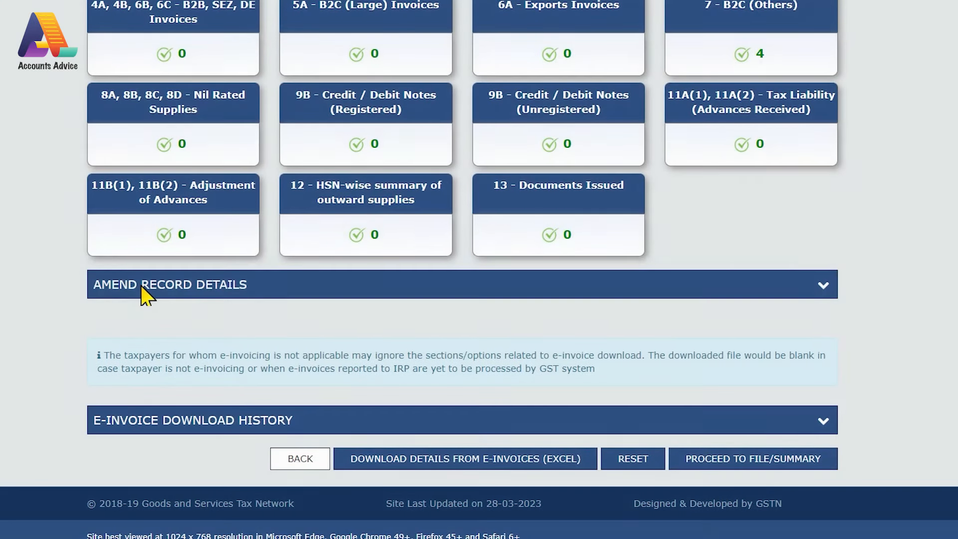
left_click(828, 285)
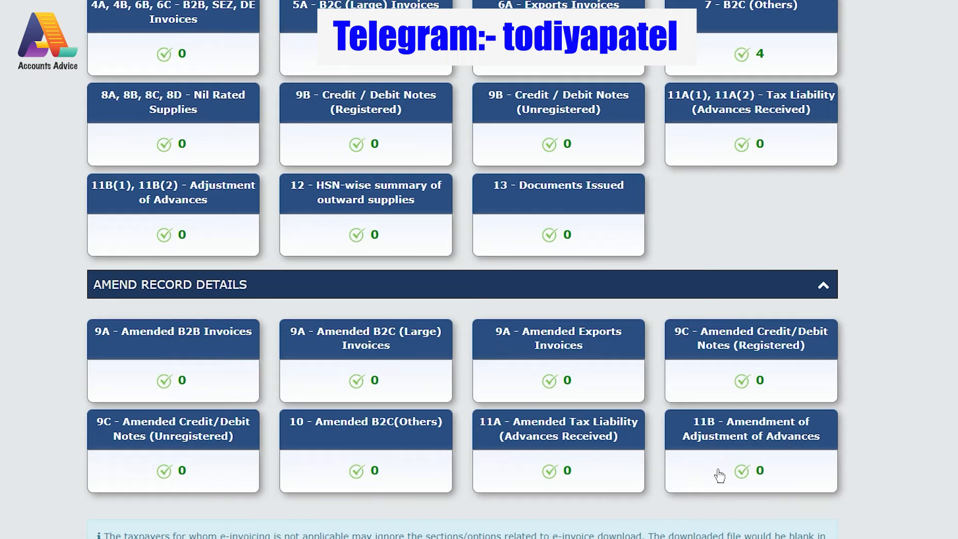
scroll(720, 476, "up", 1)
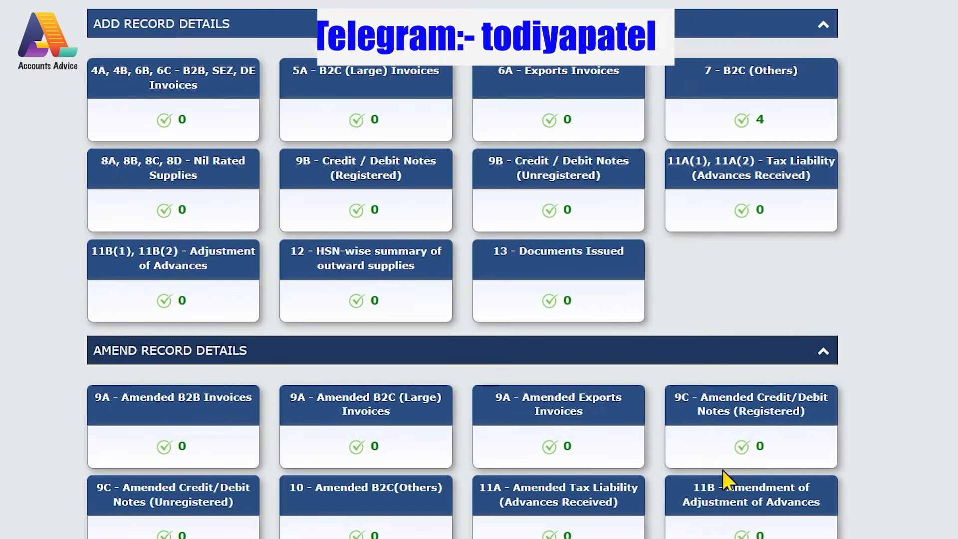
- Check the TallyPrime GSTR-1 report again, and return to the GST portal to review all record and amendment tables
left_click(425, 526)
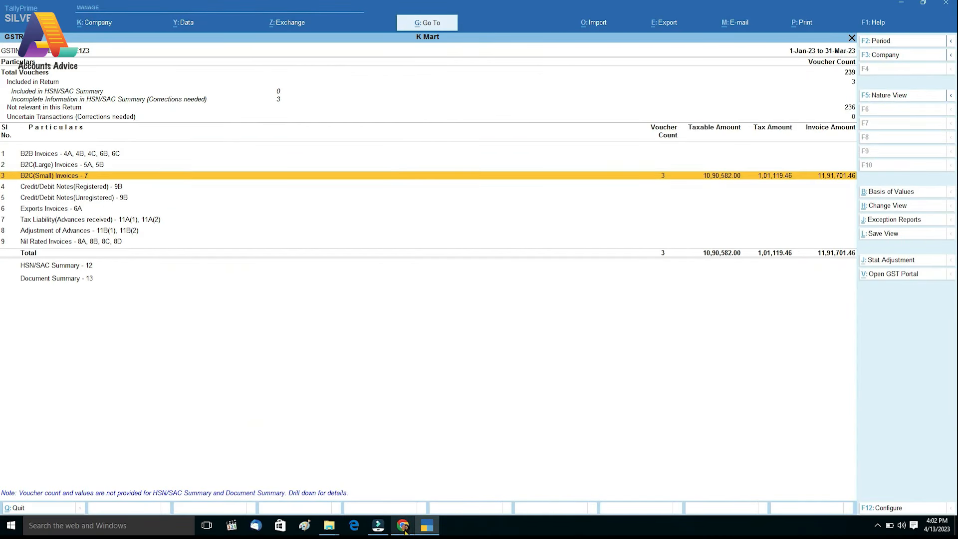
left_click(403, 526)
scroll(549, 320, "down", 2)
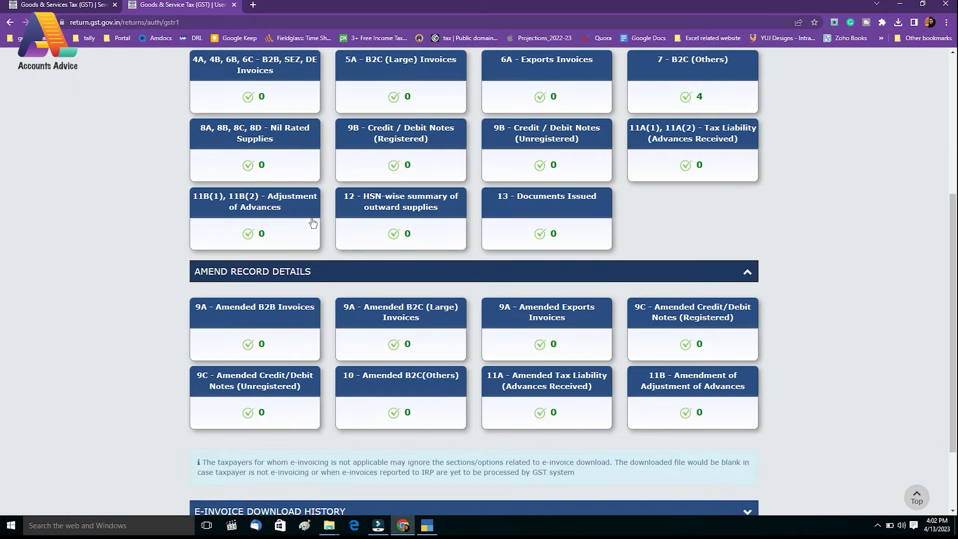
scroll(473, 418, "down", 1)
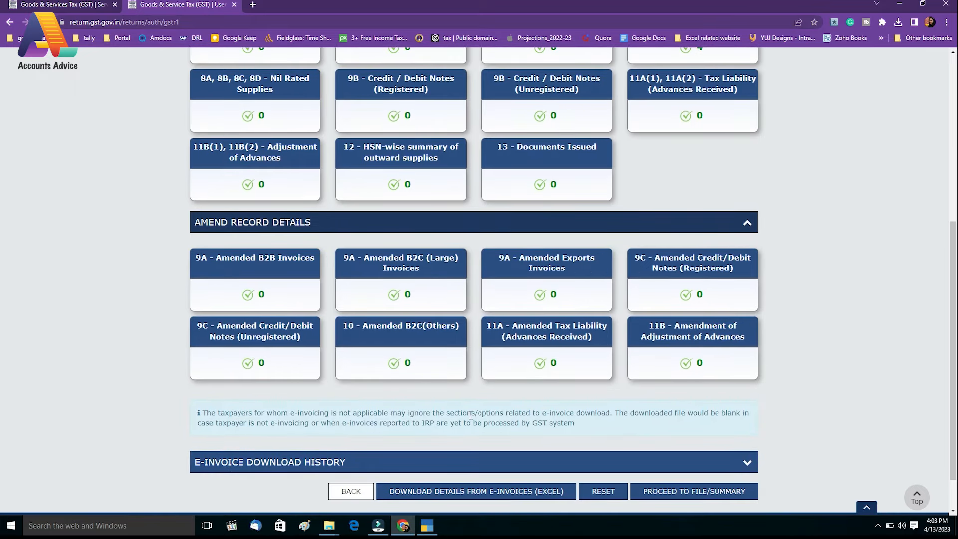
scroll(471, 415, "up", 2)
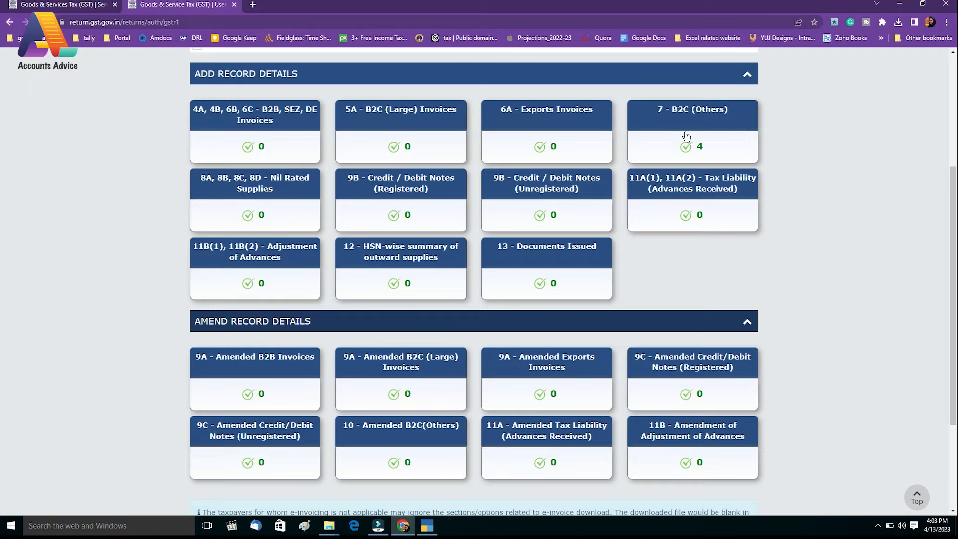
- Proceed to the GSTR-1 consolidated summary and check the value, central tax and state tax totals of table 7 - B2CS (Others)
scroll(666, 250, "down", 3)
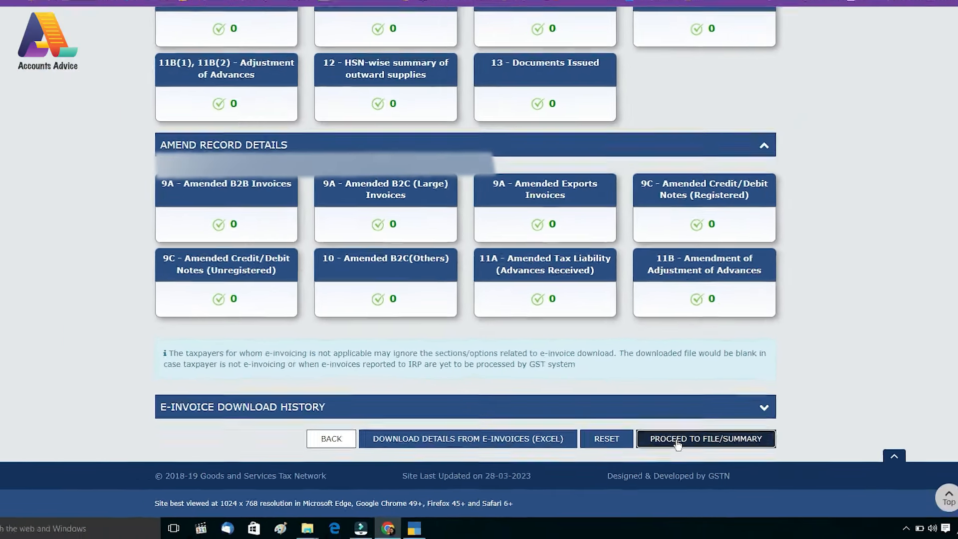
left_click(754, 412)
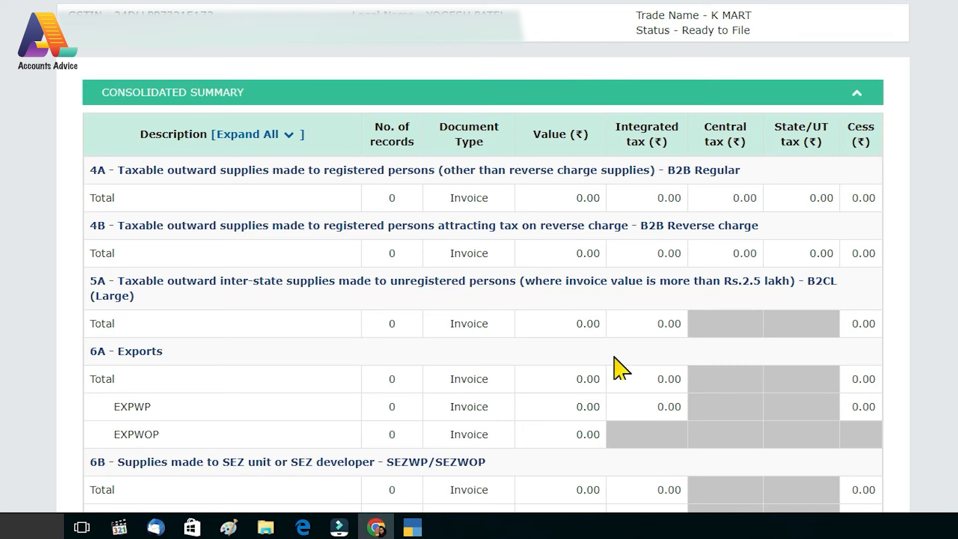
scroll(619, 367, "down", 2)
scroll(619, 367, "down", 8)
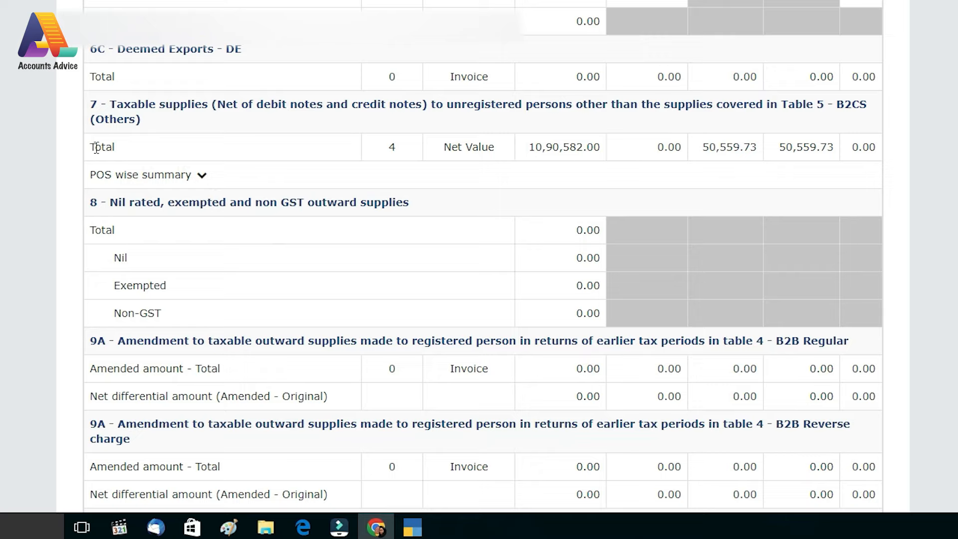
left_click_drag(563, 148, 529, 147)
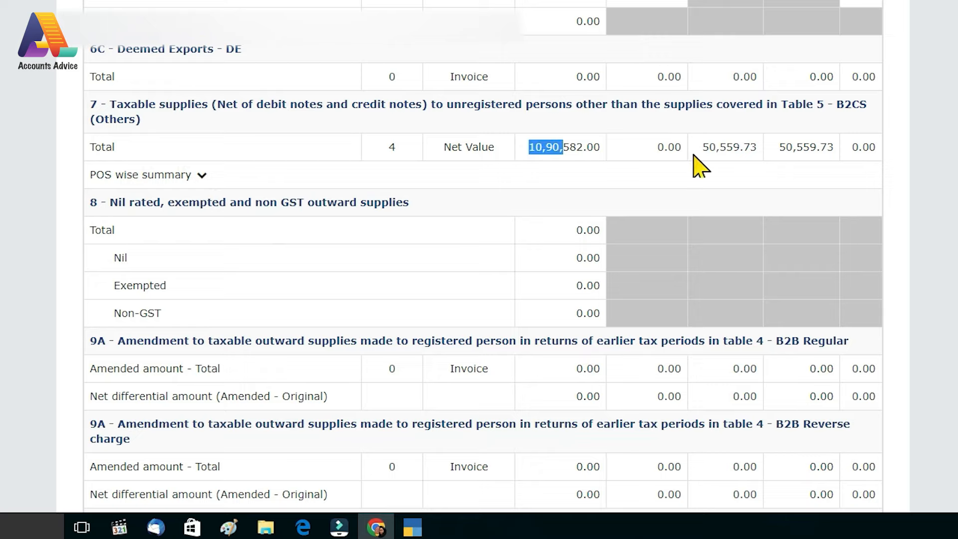
left_click_drag(703, 147, 827, 147)
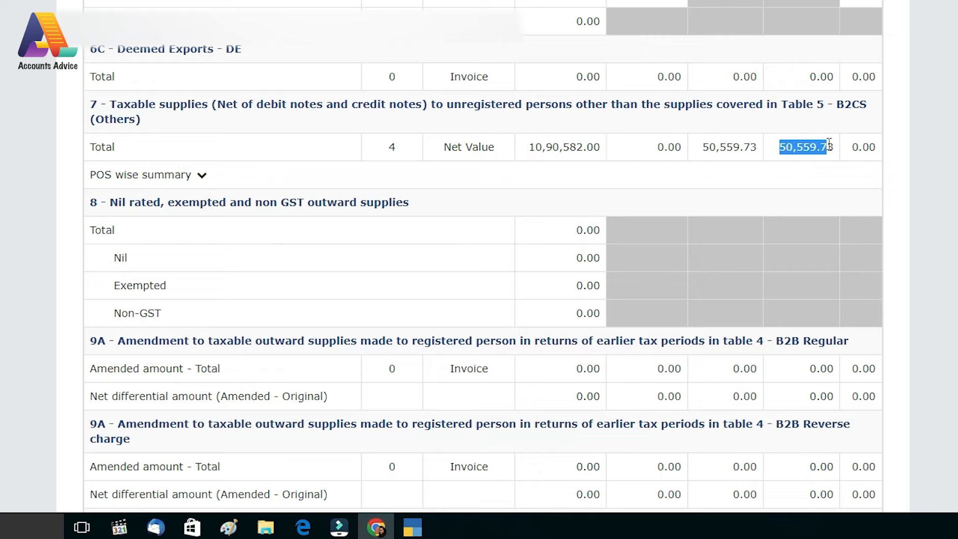
- Review the remaining consolidated summary tables through to the Total Liability row
scroll(847, 203, "down", 3)
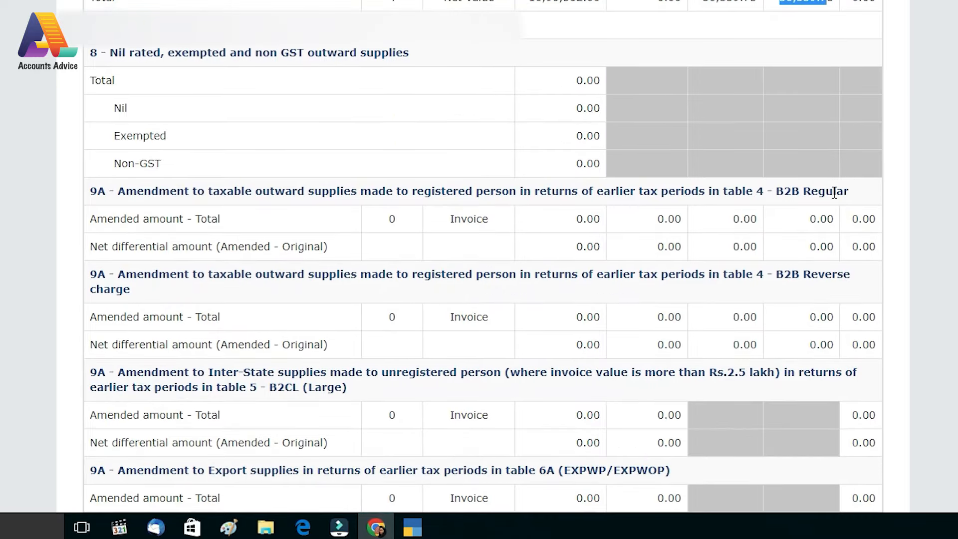
scroll(835, 193, "down", 13)
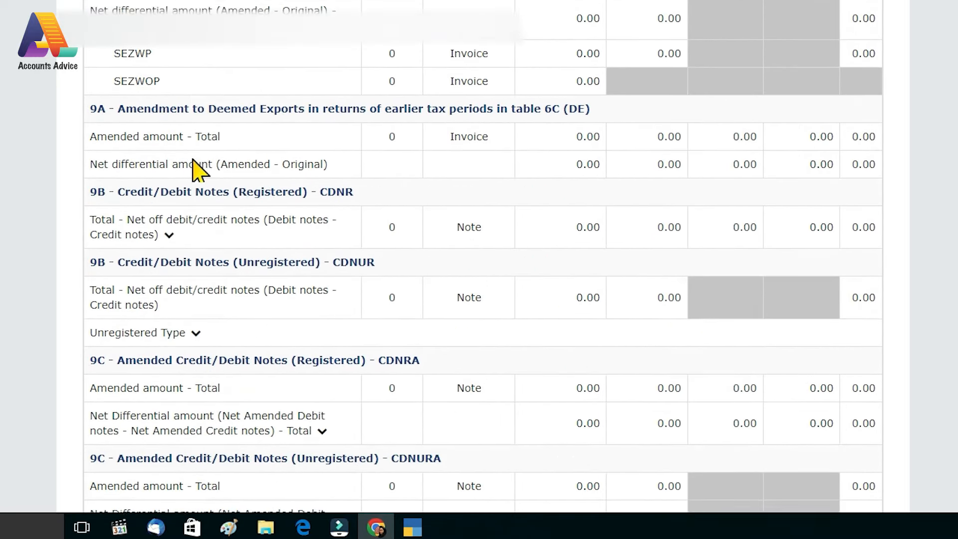
scroll(209, 218, "down", 15)
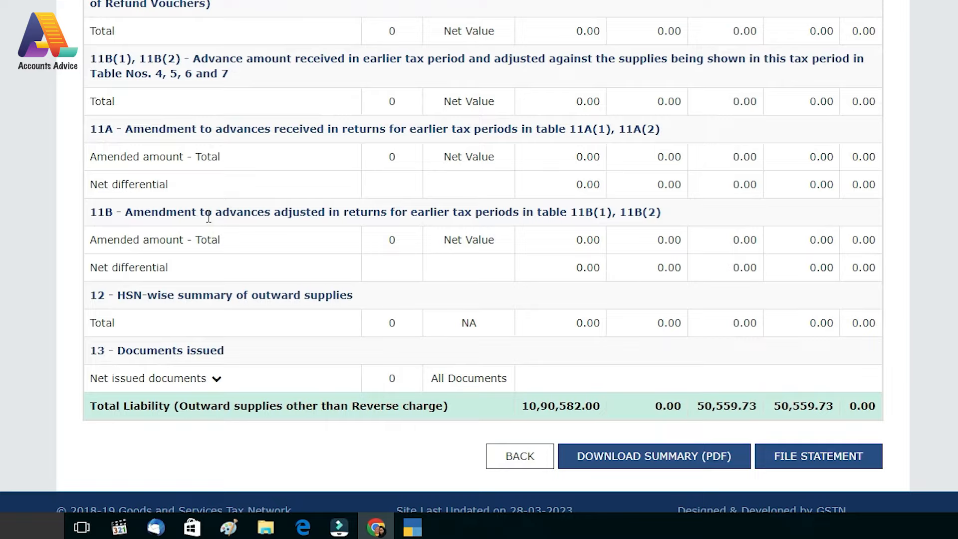
scroll(208, 218, "down", 2)
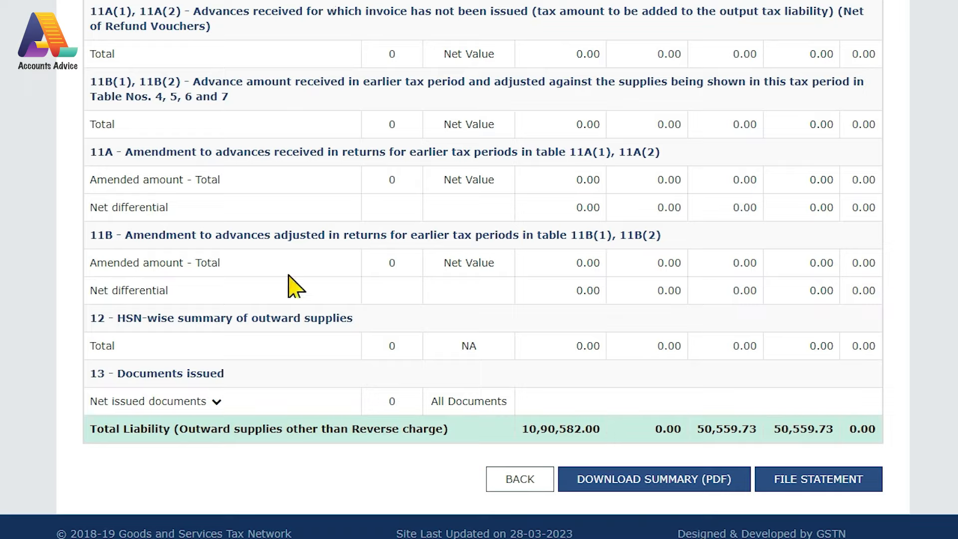
left_click_drag(93, 428, 282, 428)
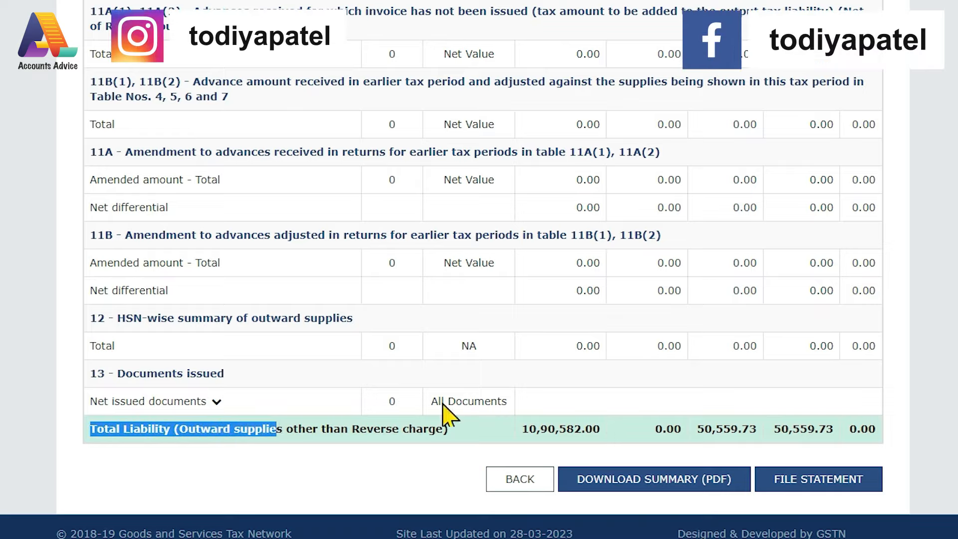
- Proceed to file the GSTR-1 statement, accept the declaration, and select the authorised signatory
left_click(804, 483)
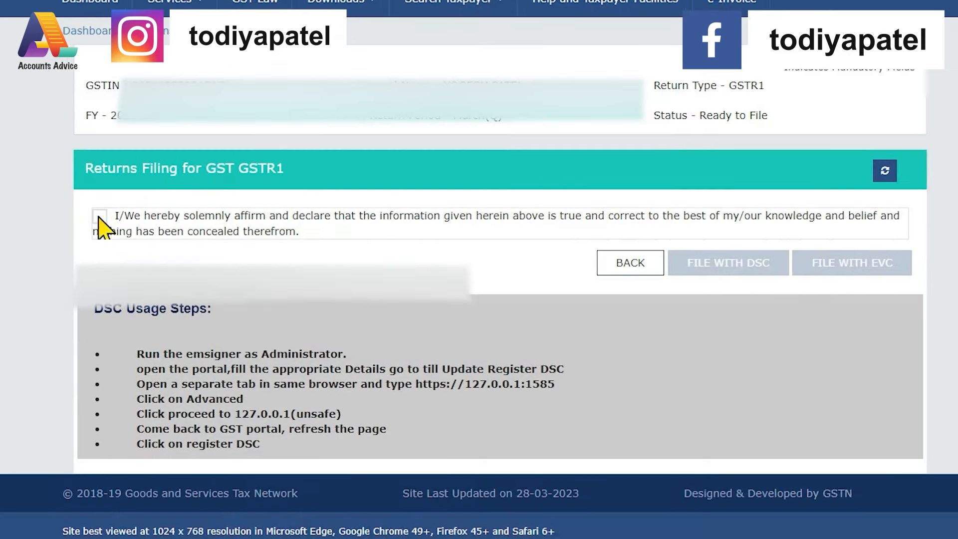
left_click(94, 216)
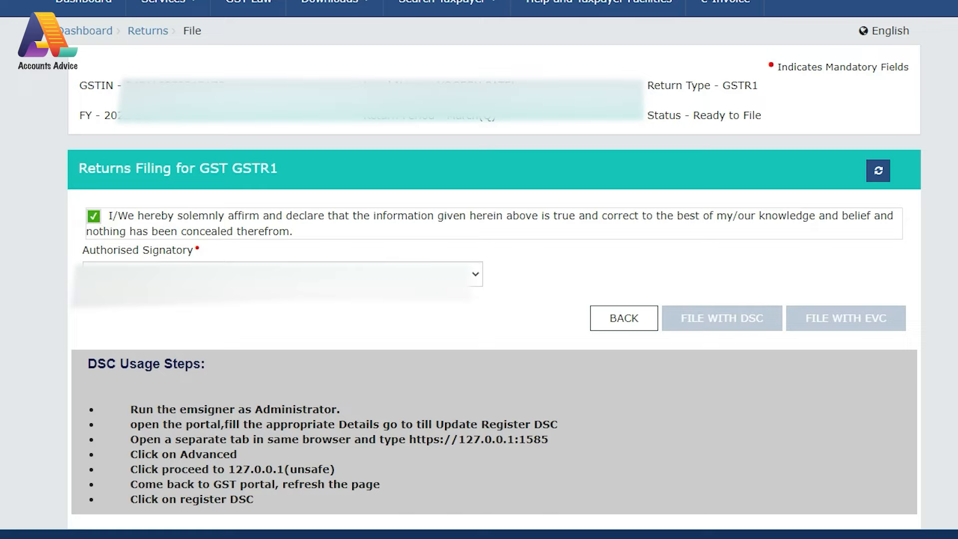
left_click(128, 309)
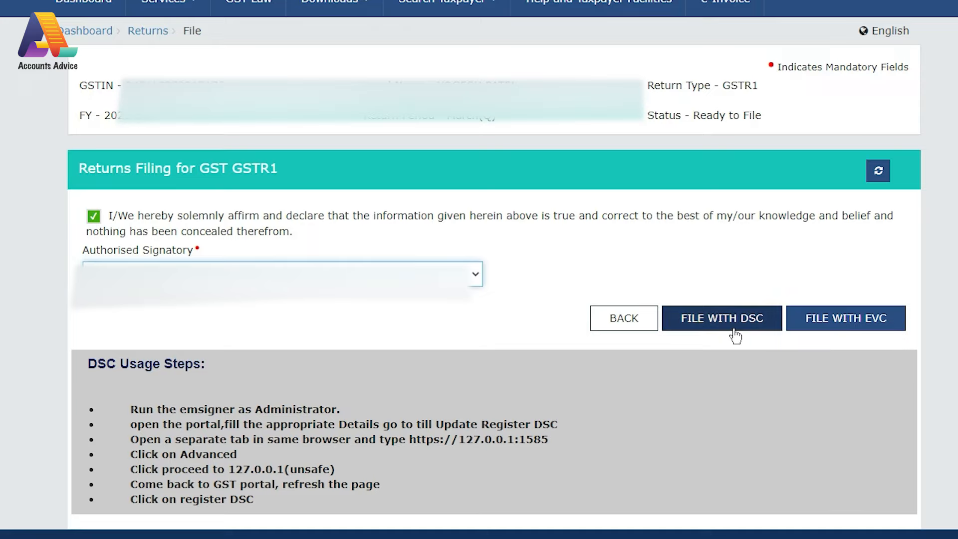
- File the GSTR-1 with EVC, confirming the filing and verifying the one-time password
left_click(828, 330)
left_click(381, 114)
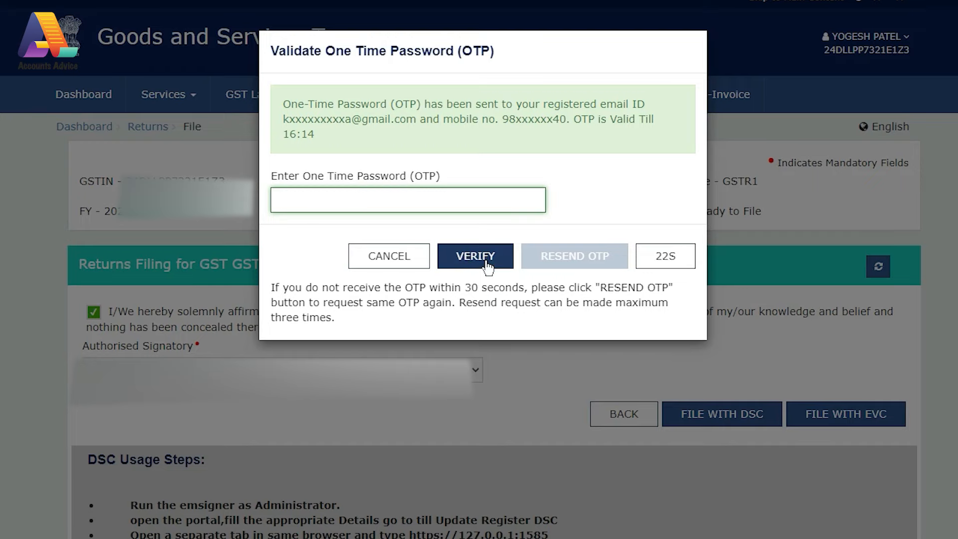
left_click(475, 256)
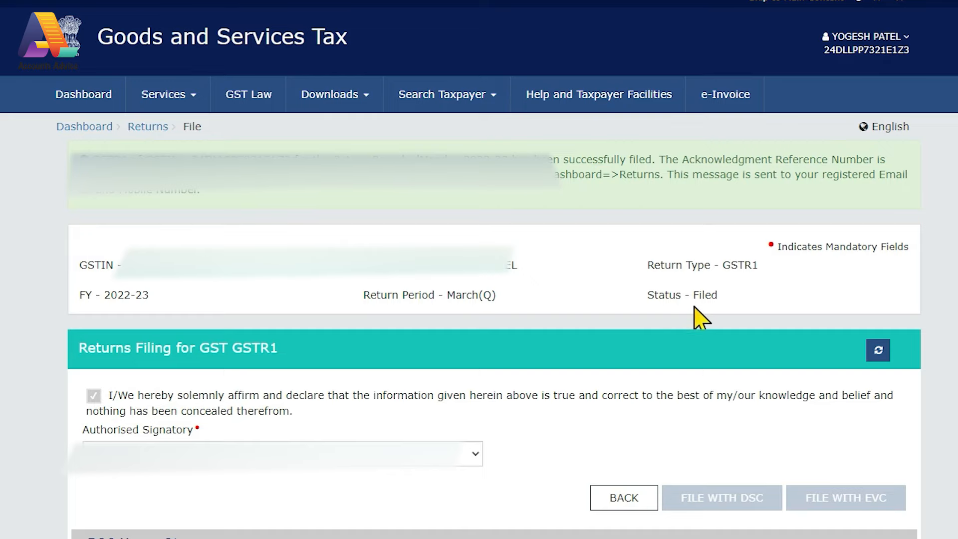
- Return to File Returns, search 2022-23, Quarter 4 (Jan - Mar), March, and check the filing status of the quarterly GSTR-1
left_click(628, 498)
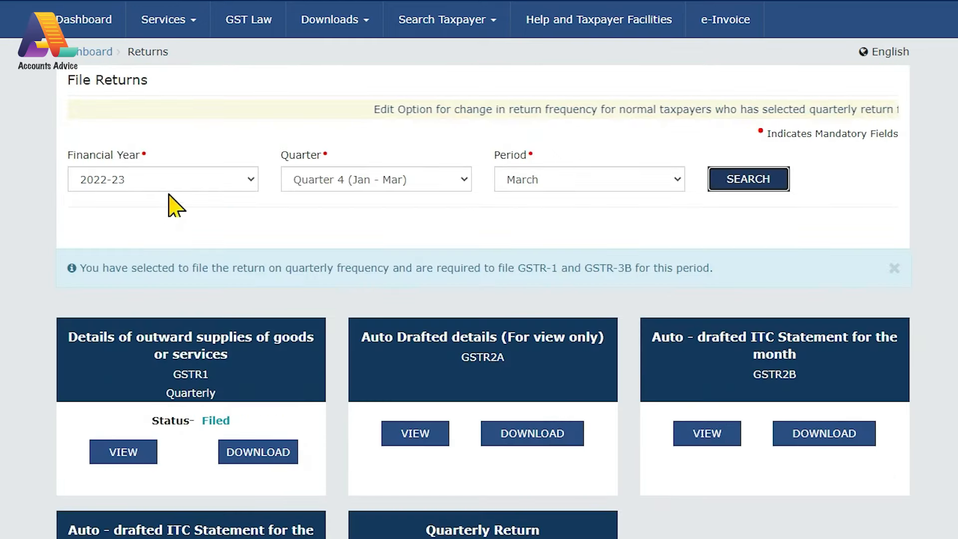
left_click(159, 184)
left_click(156, 212)
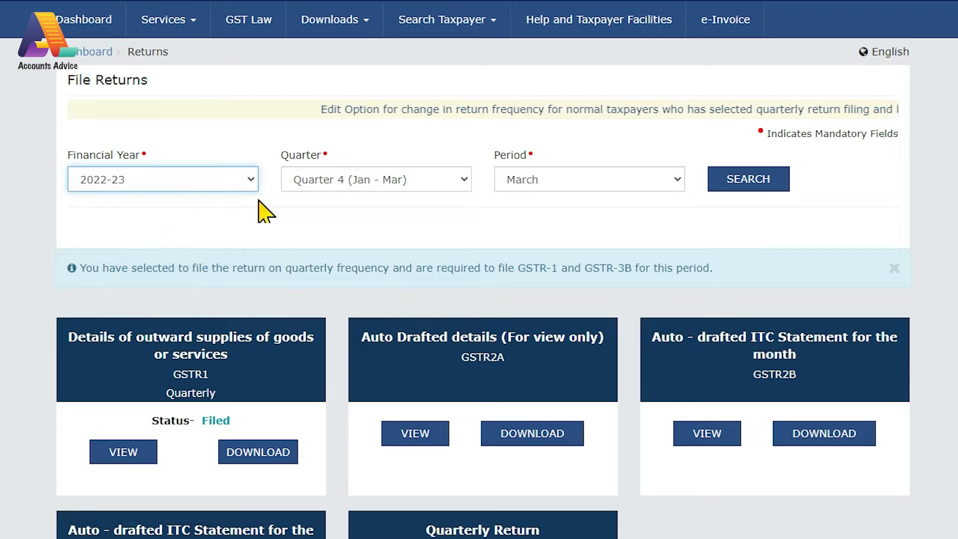
left_click(783, 188)
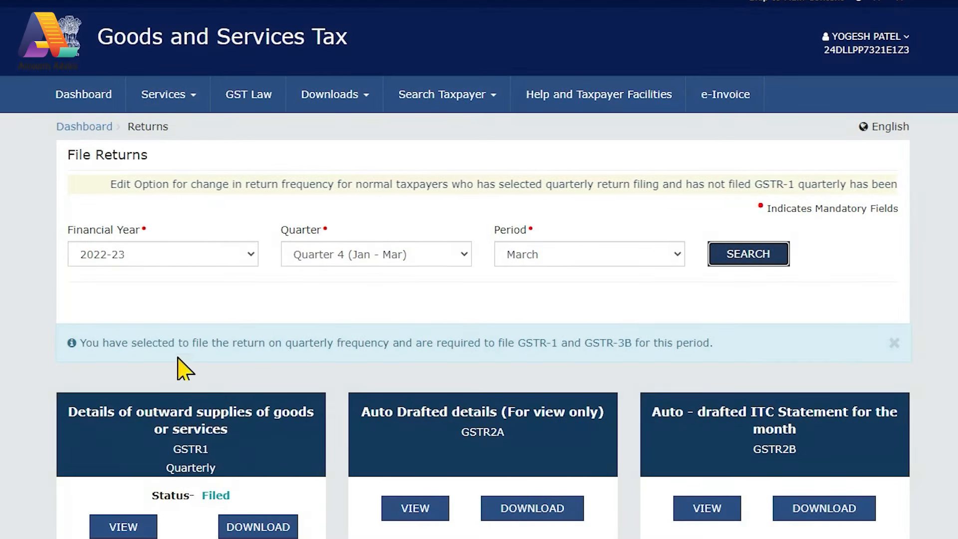
scroll(127, 379, "down", 3)
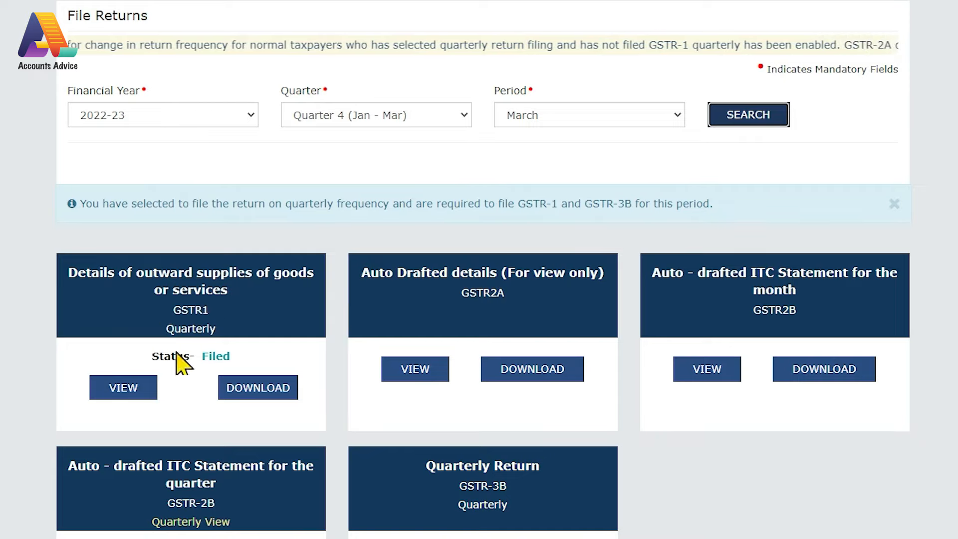
triple_click(159, 356)
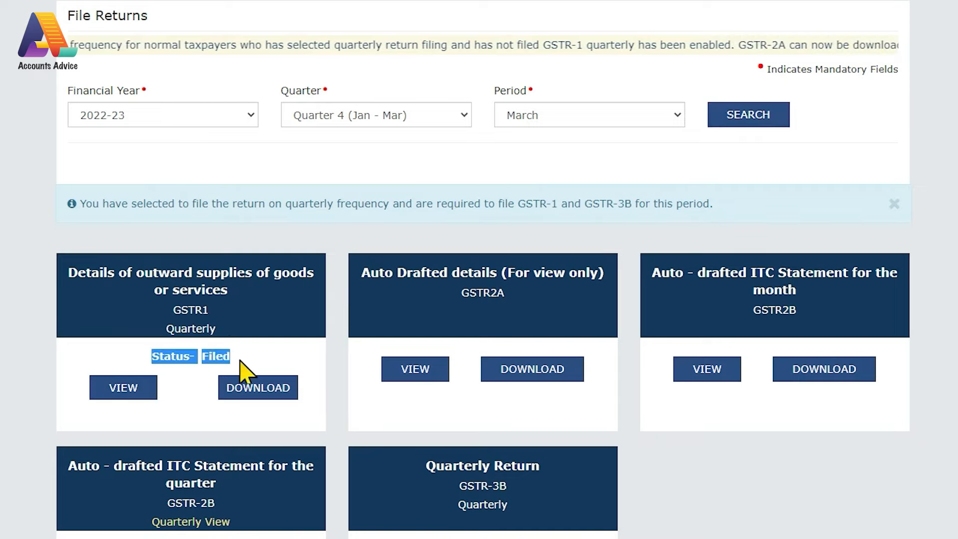
- Open the quarterly GSTR-3B for online preparation as a non-nil return, and review its system-generated summary and table tiles
scroll(302, 380, "down", 3)
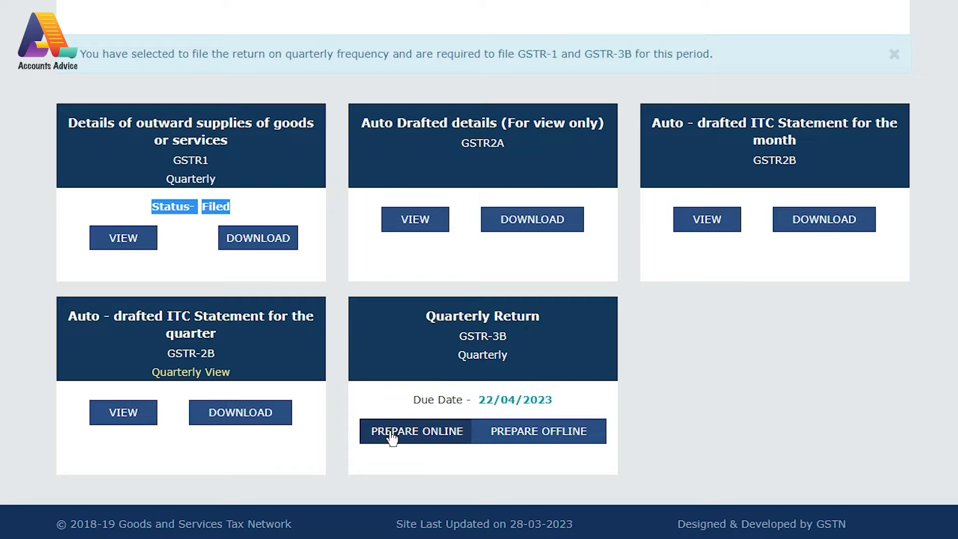
left_click(425, 438)
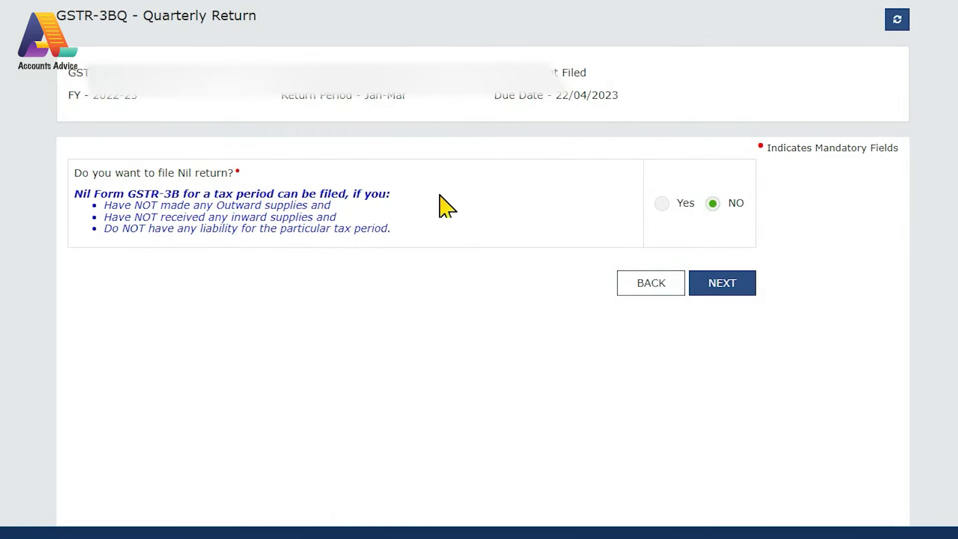
left_click(720, 294)
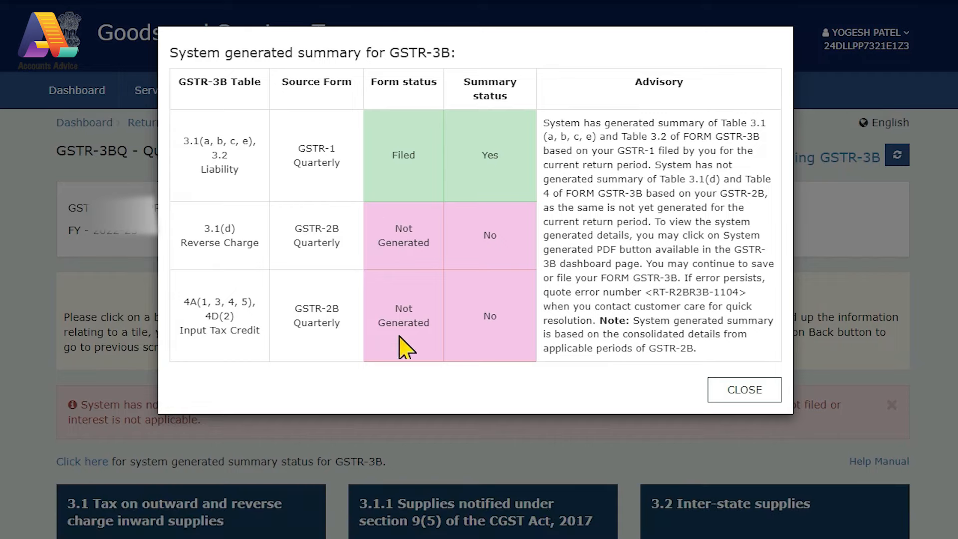
left_click(740, 399)
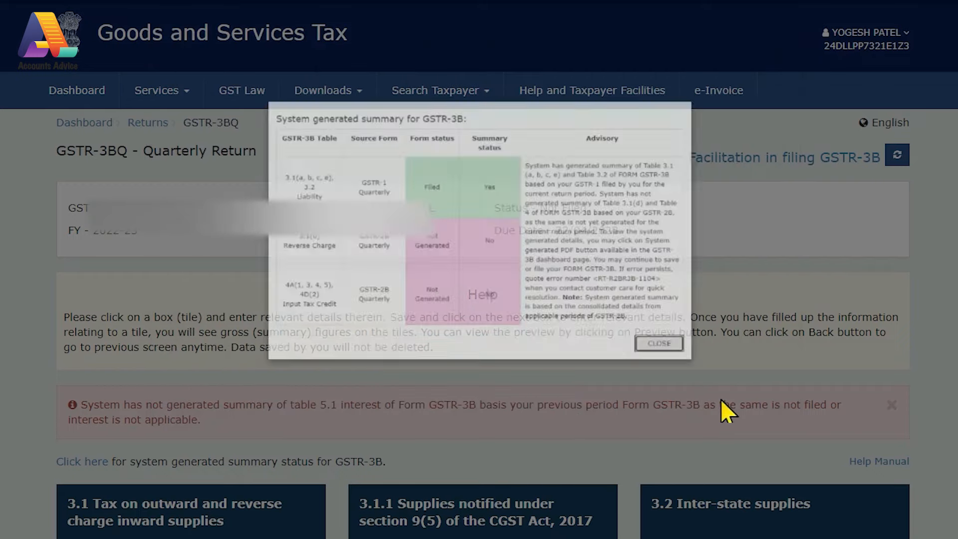
scroll(179, 334, "down", 4)
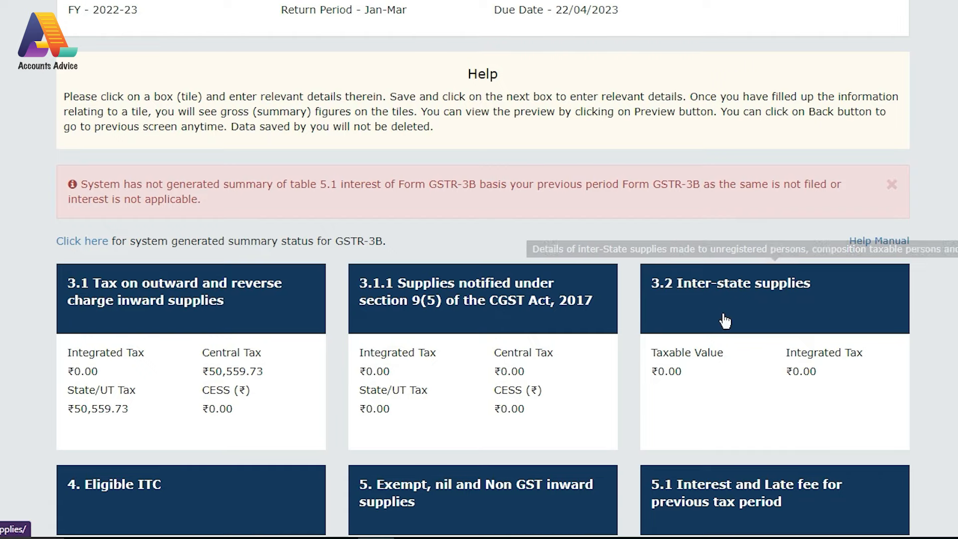
scroll(771, 374, "down", 5)
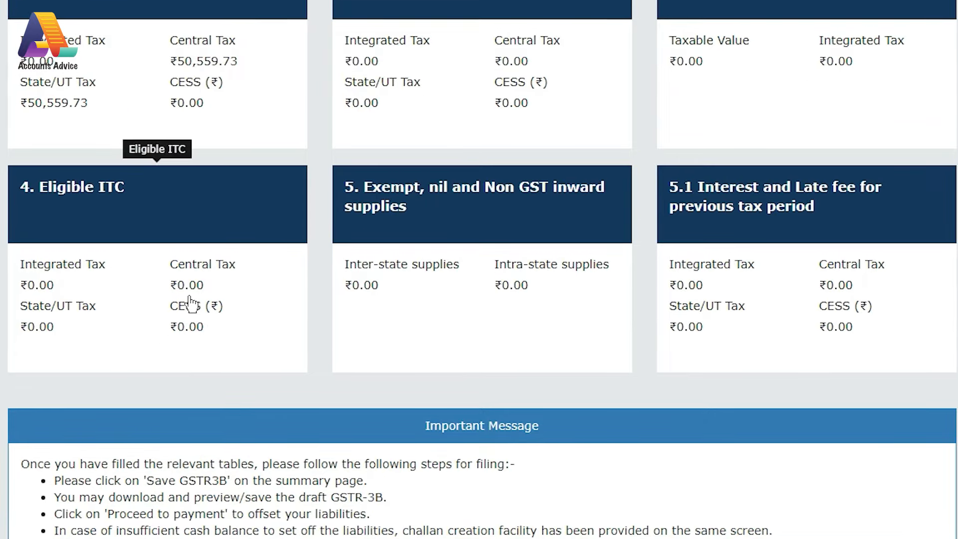
scroll(210, 304, "down", 4)
- Return to File Returns, search 2022-23, Quarter 4, March again, and open the quarterly GSTR-2B to check its availability date
left_click(199, 462)
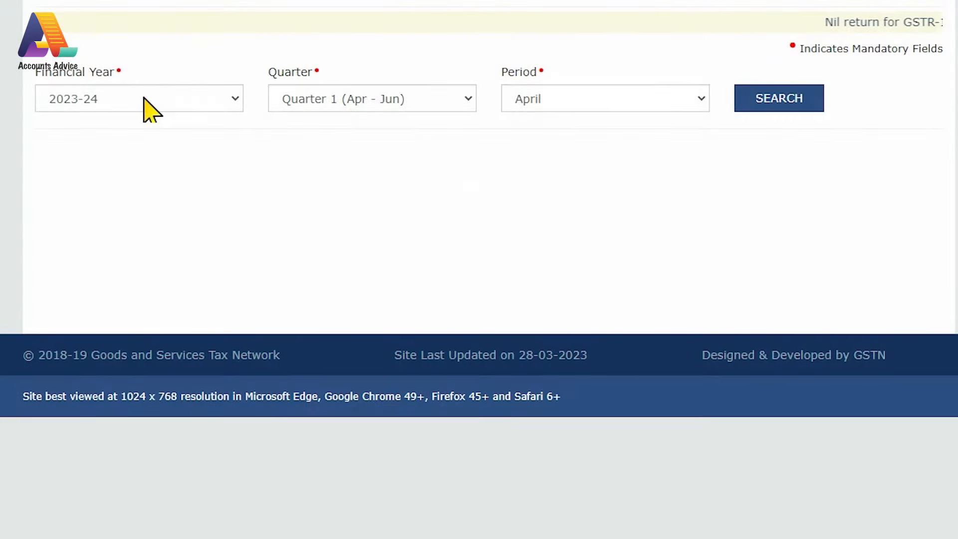
left_click(133, 111)
left_click(93, 134)
left_click(738, 102)
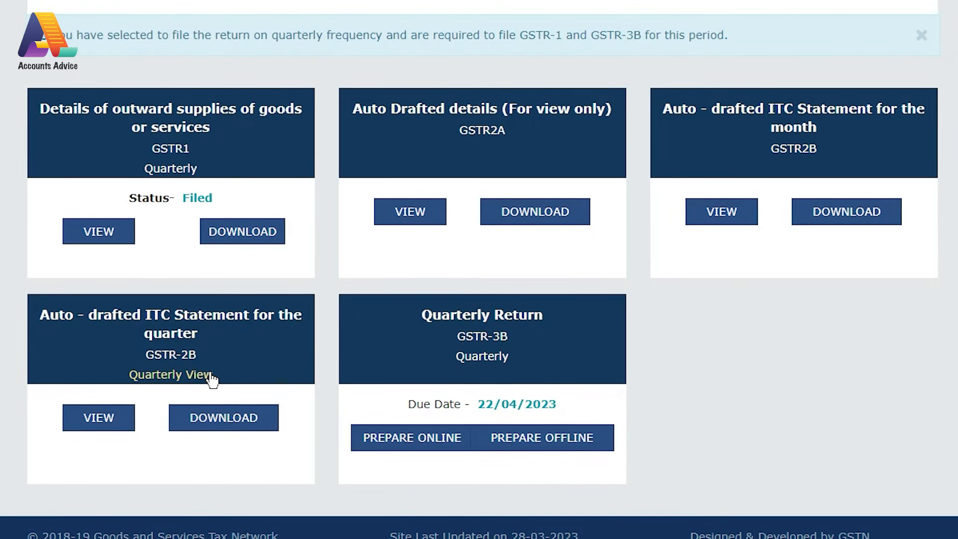
left_click(100, 417)
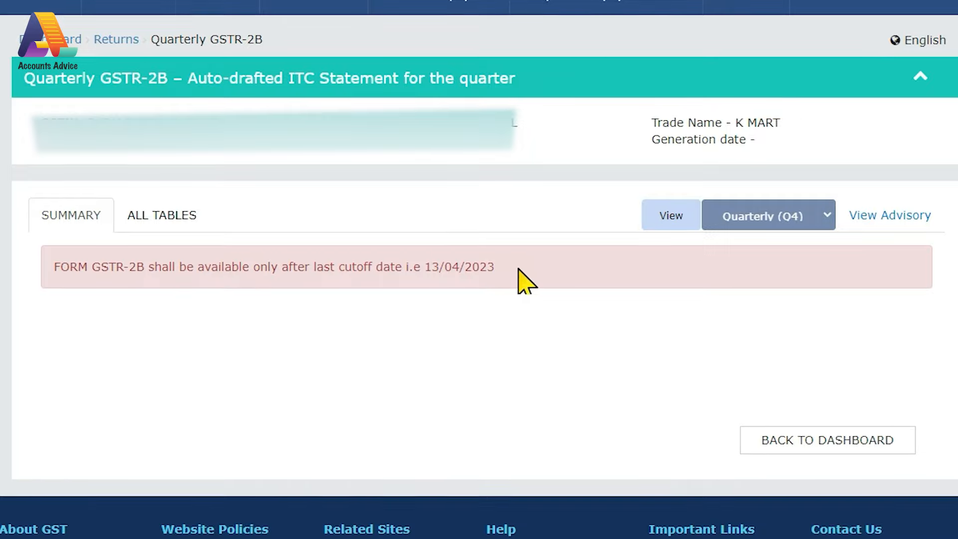
left_click_drag(520, 271, 431, 280)
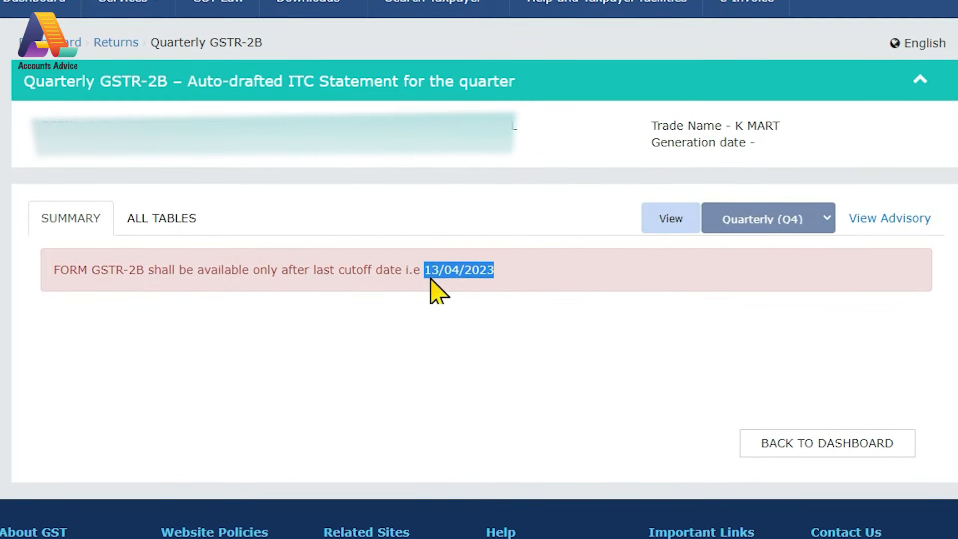